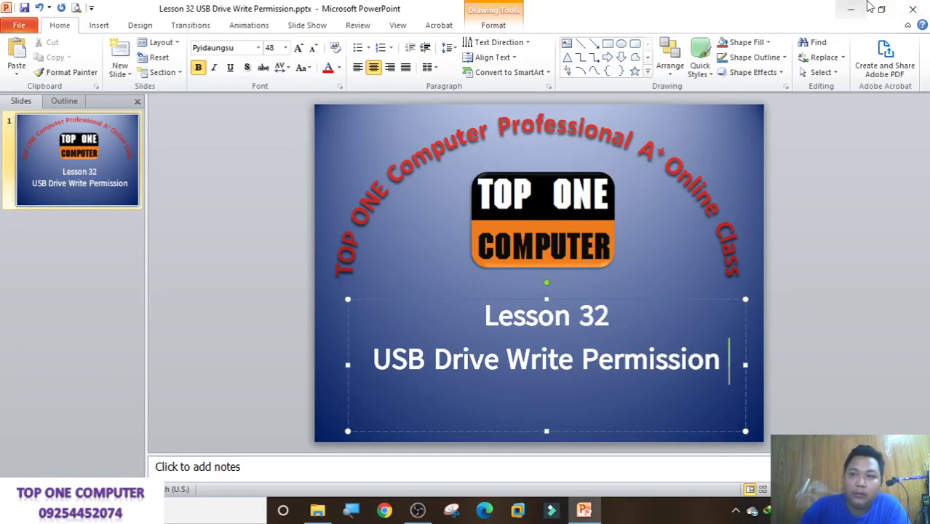
Close the lesson presentation and folder, then open a new Explorer window on This PC
click(913, 9)
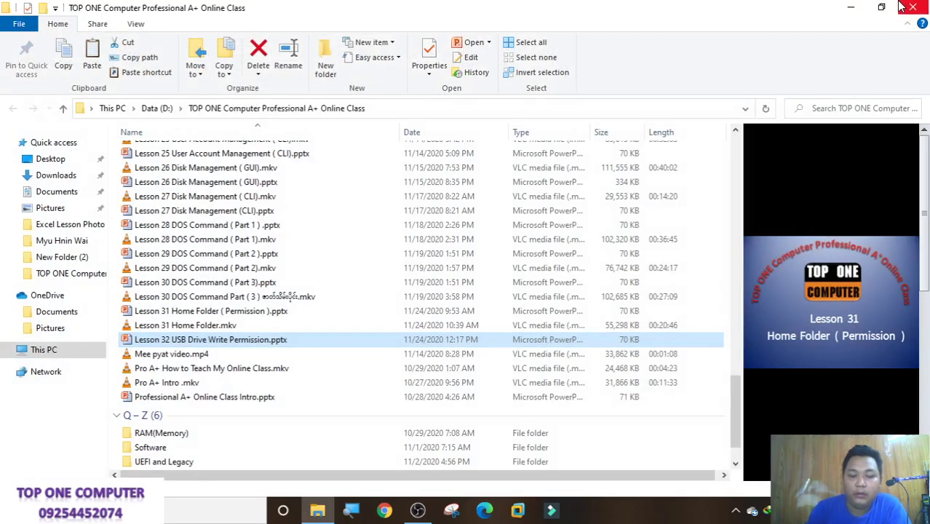
key(Home)
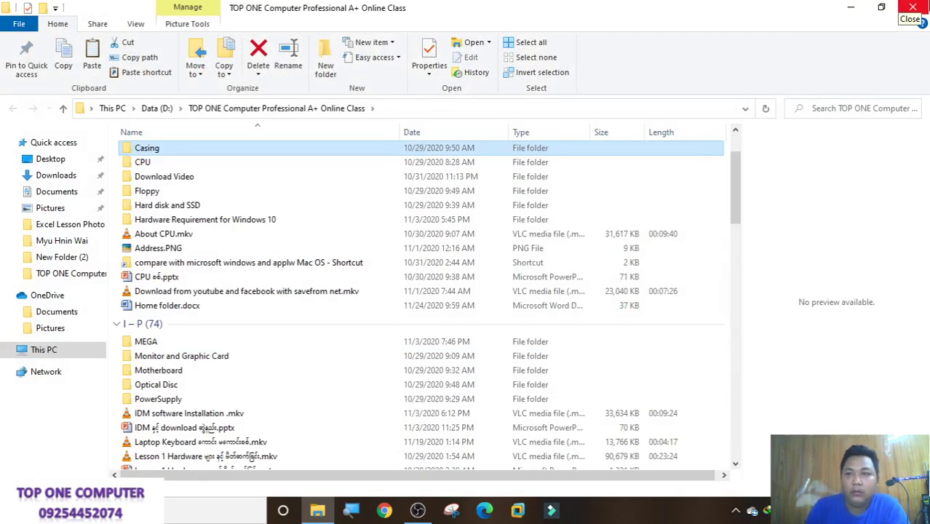
click(913, 8)
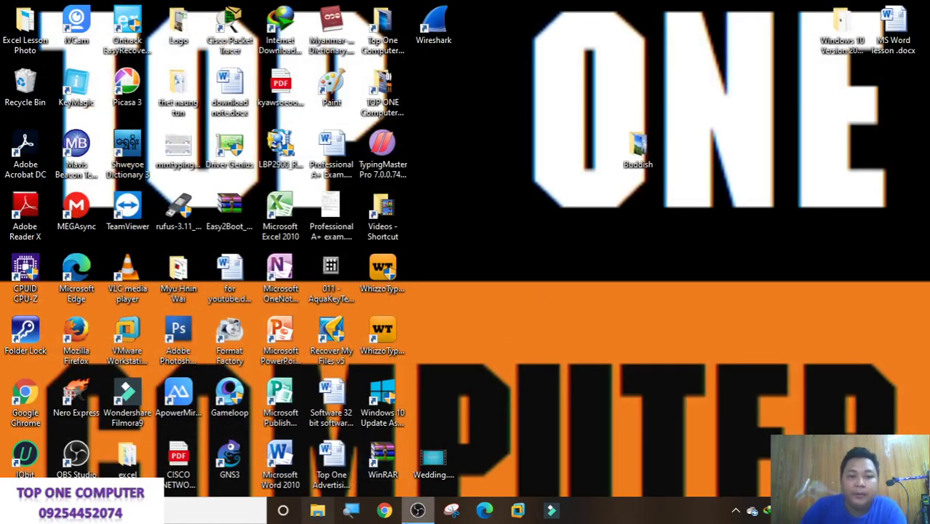
click(319, 512)
click(44, 349)
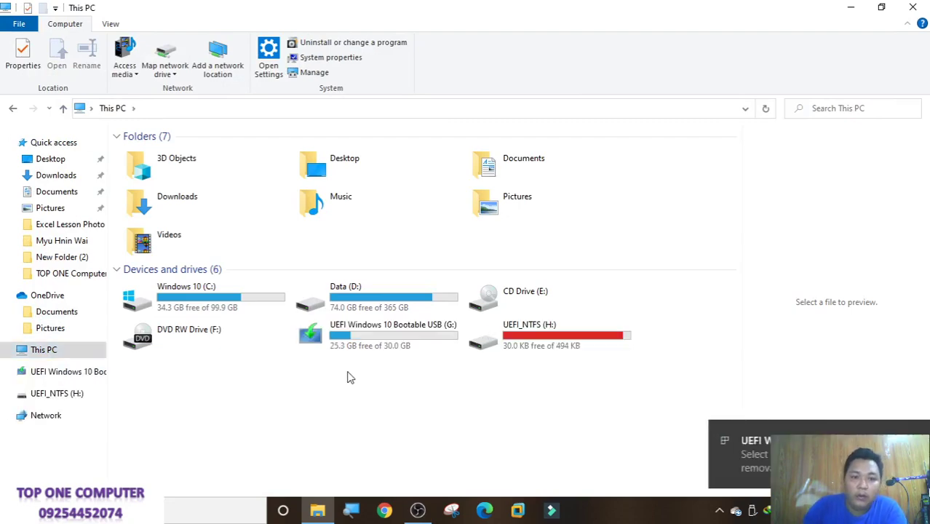
Permanently delete the Crazy Rich Asians soundtrack file from the USB (G:) drive
double_click(393, 340)
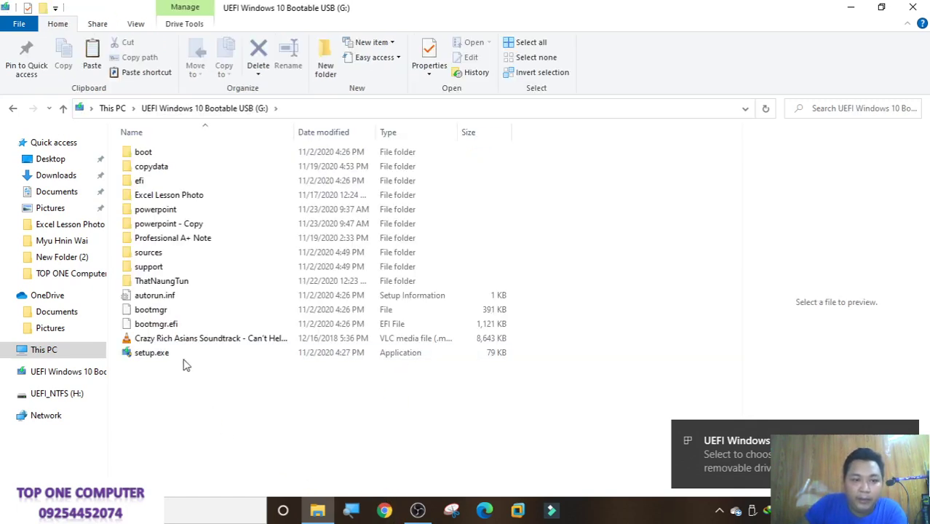
click(175, 339)
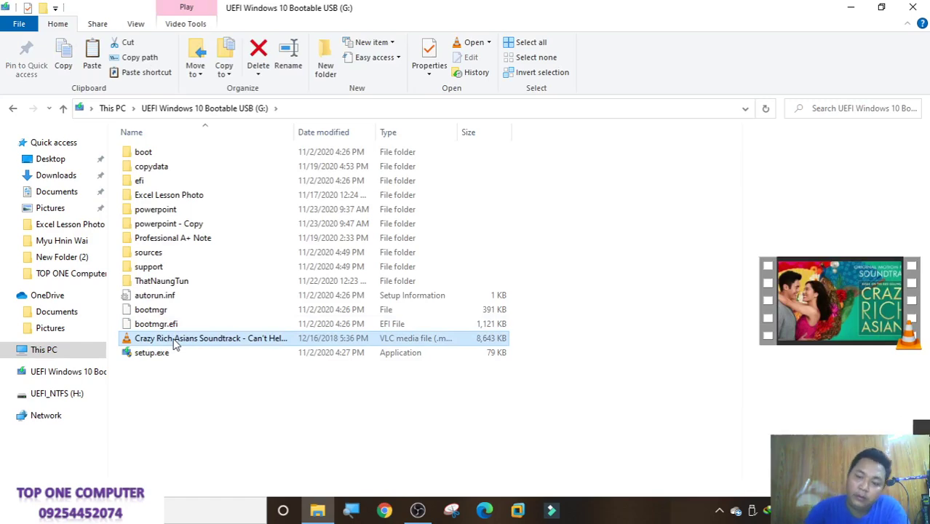
key(shift+Delete)
key(Return)
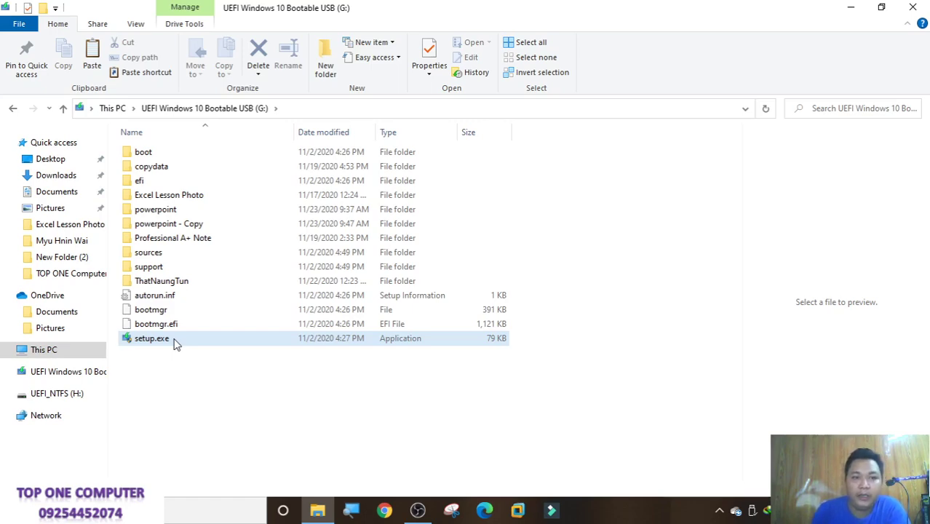
Copy Wedding.mp4 from the desktop and paste it into the USB (G:) drive's folder
drag(562, 6, 456, 82)
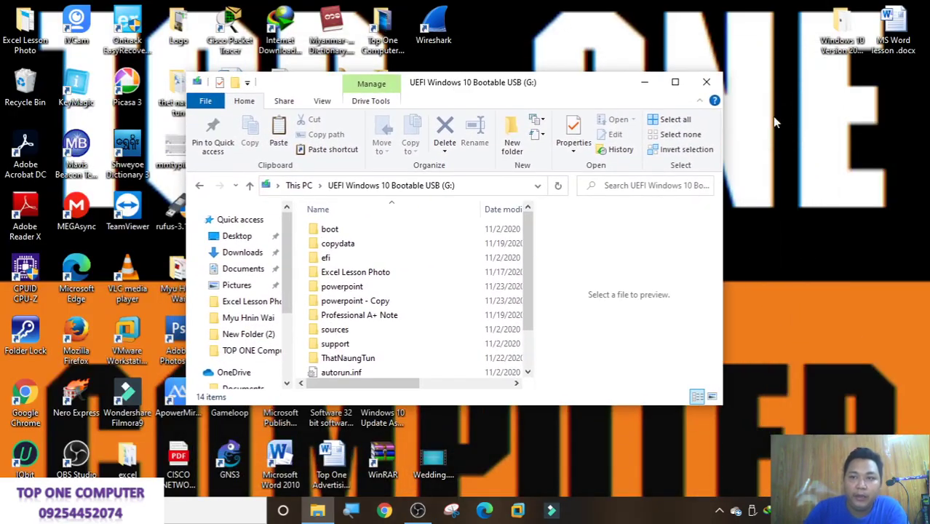
mouse_move(580, 86)
mouse_down()
mouse_move(804, 93)
mouse_move(851, 50)
mouse_up()
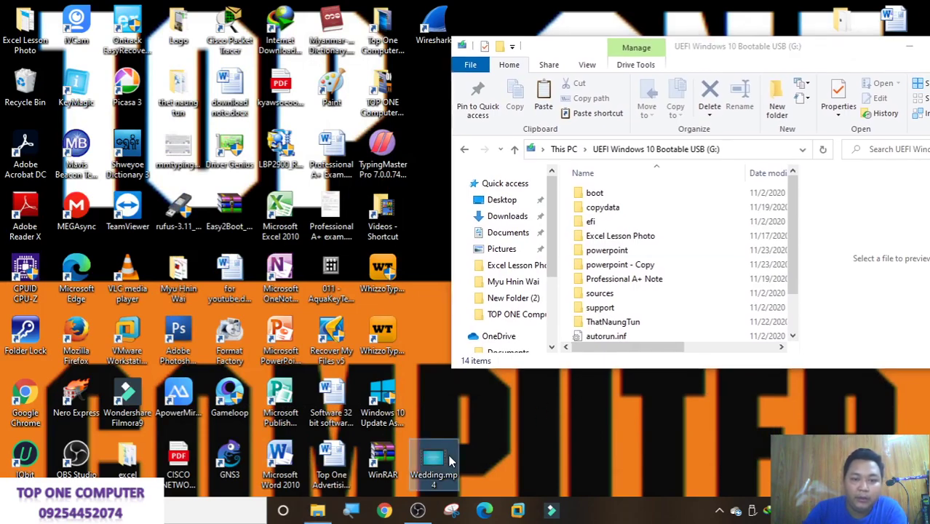
right_click(434, 460)
click(481, 374)
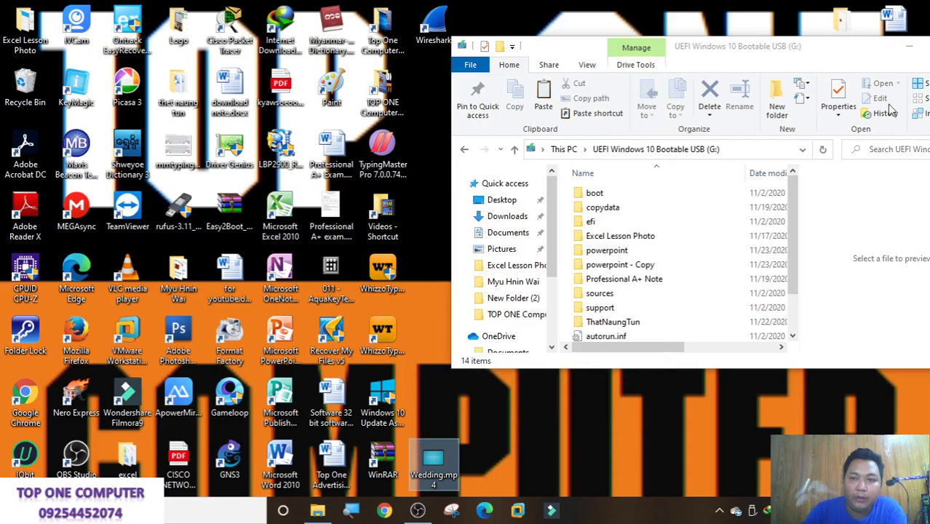
double_click(860, 45)
right_click(528, 407)
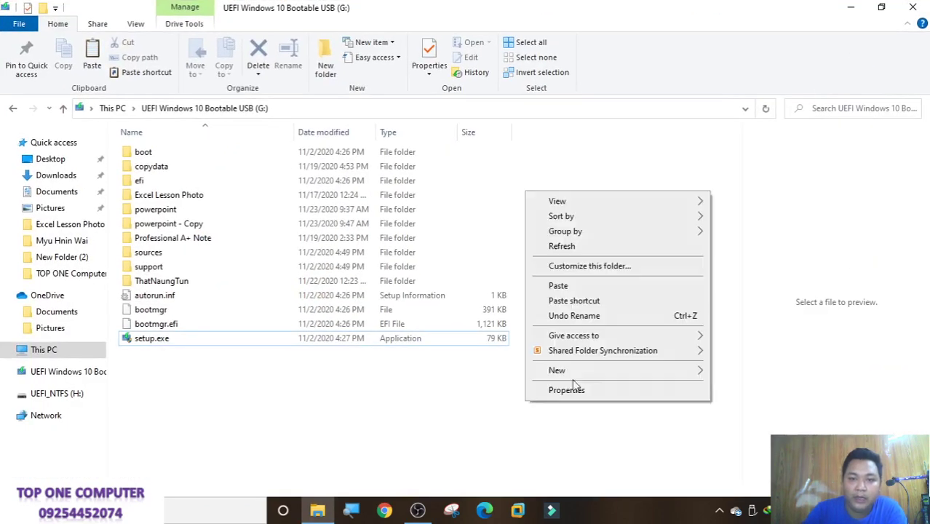
click(603, 285)
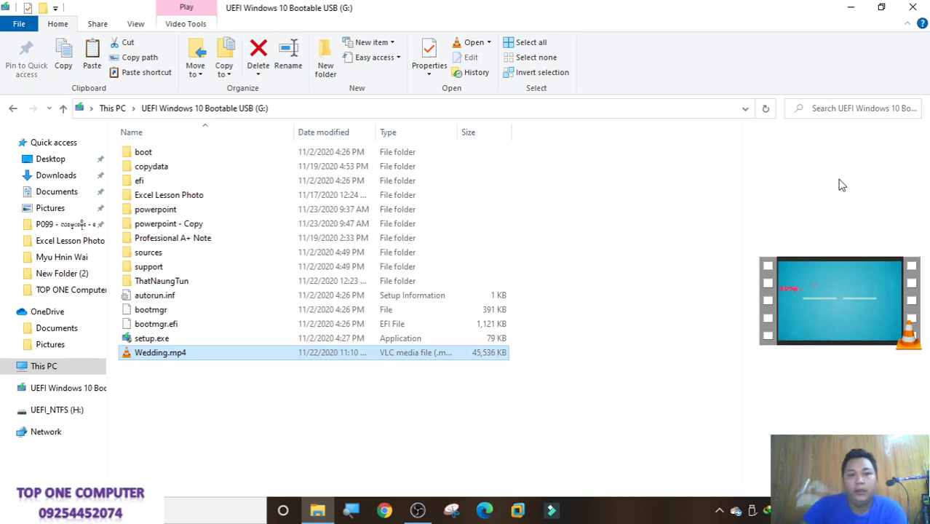
Return to This PC and review the USB (G:) drive's properties
click(43, 366)
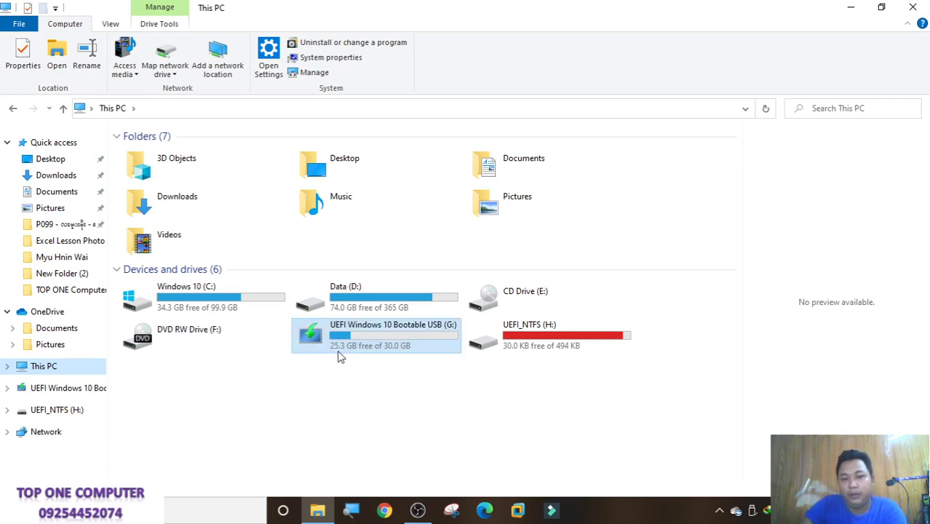
mouse_move(377, 335)
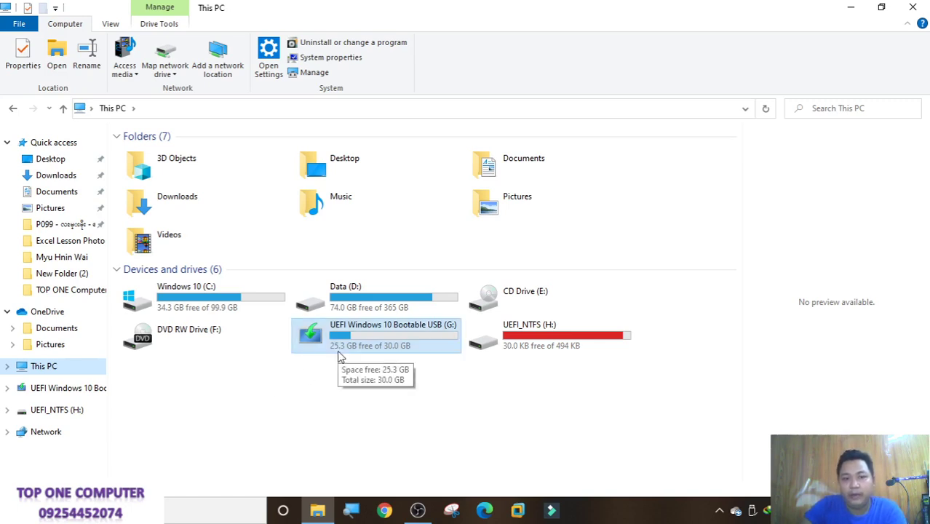
right_click(341, 343)
right_click(326, 336)
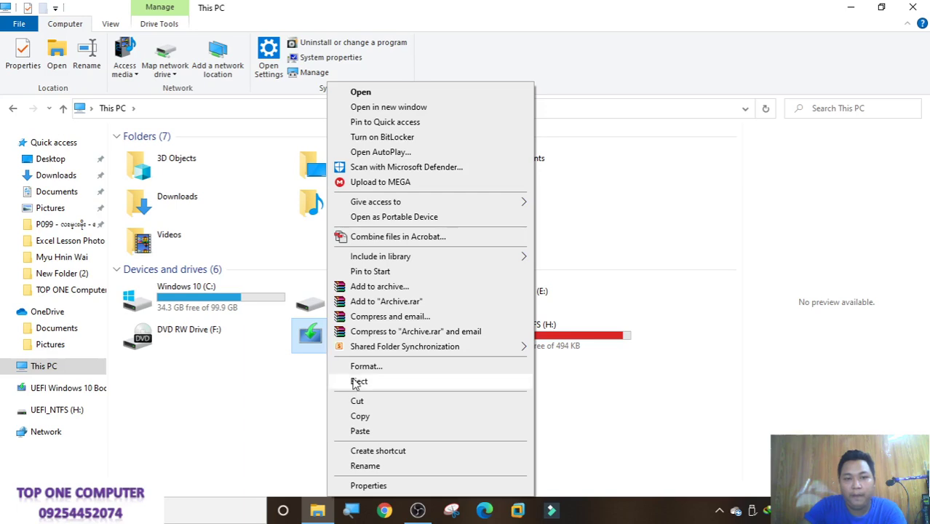
click(390, 486)
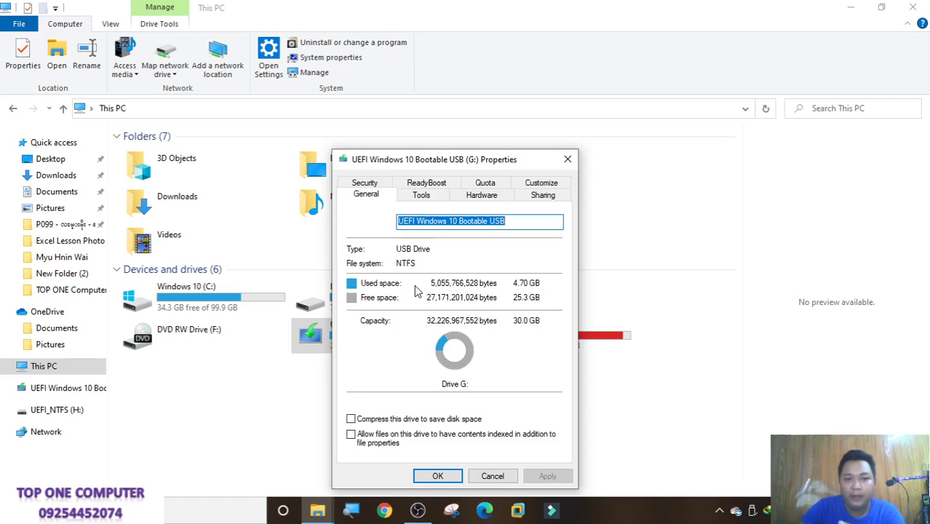
click(568, 159)
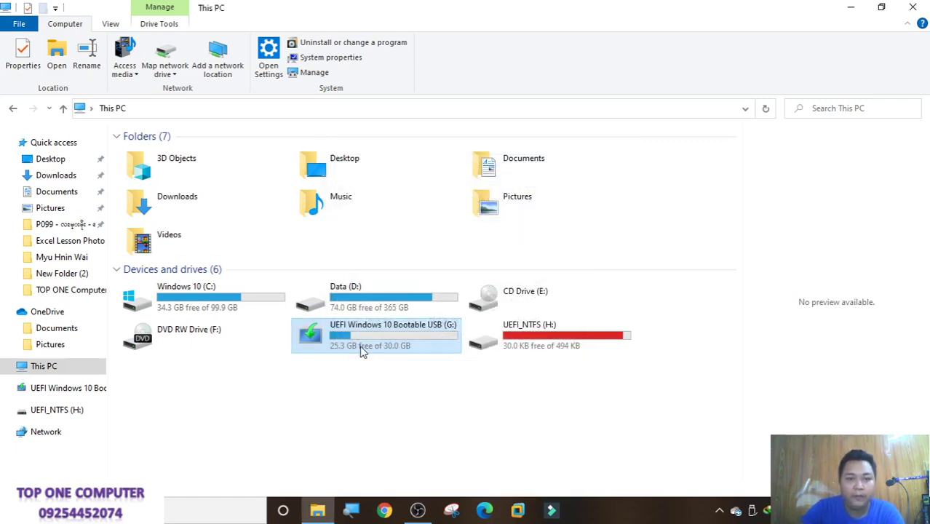
Check the G: drive's Format file system options, keep NTFS and exit without formatting
right_click(361, 352)
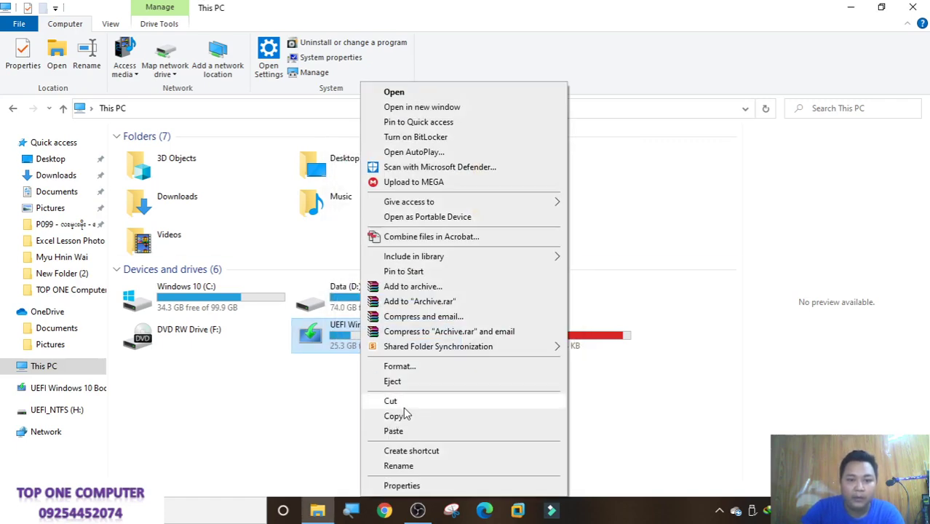
click(400, 367)
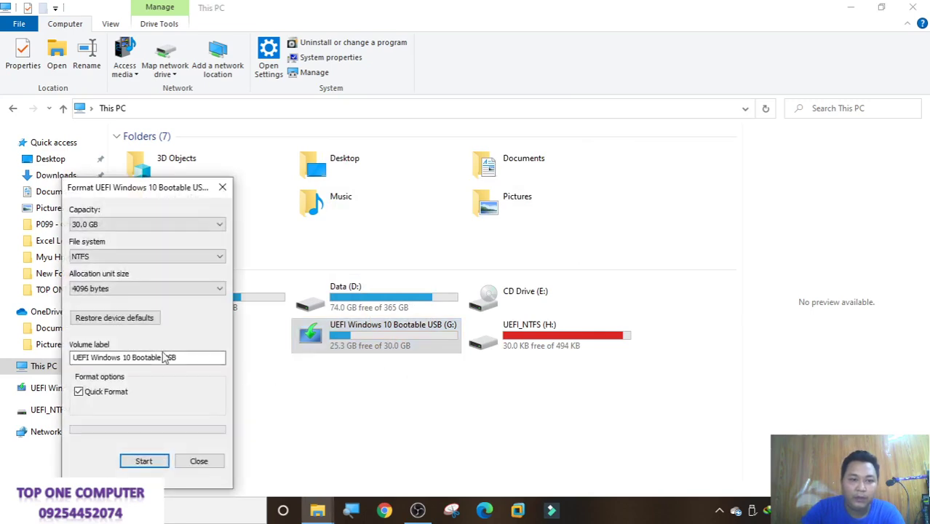
click(101, 258)
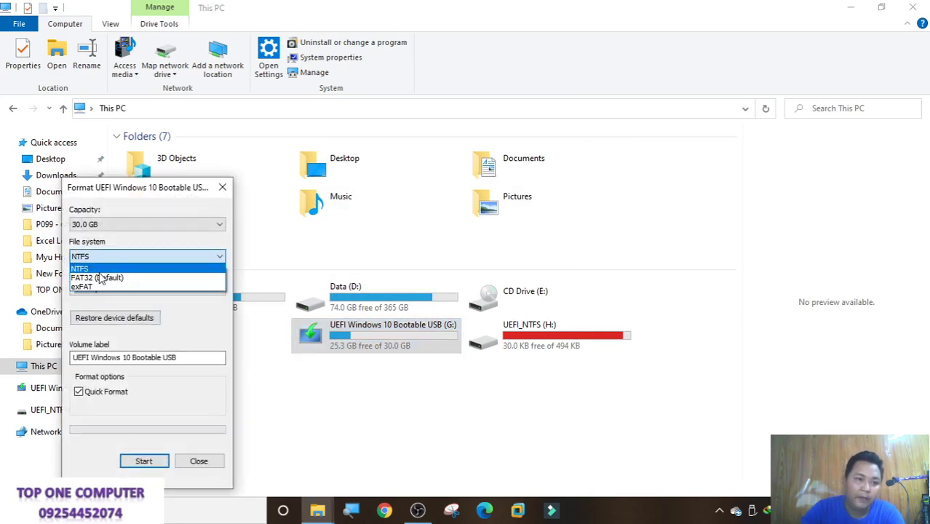
click(101, 279)
click(102, 257)
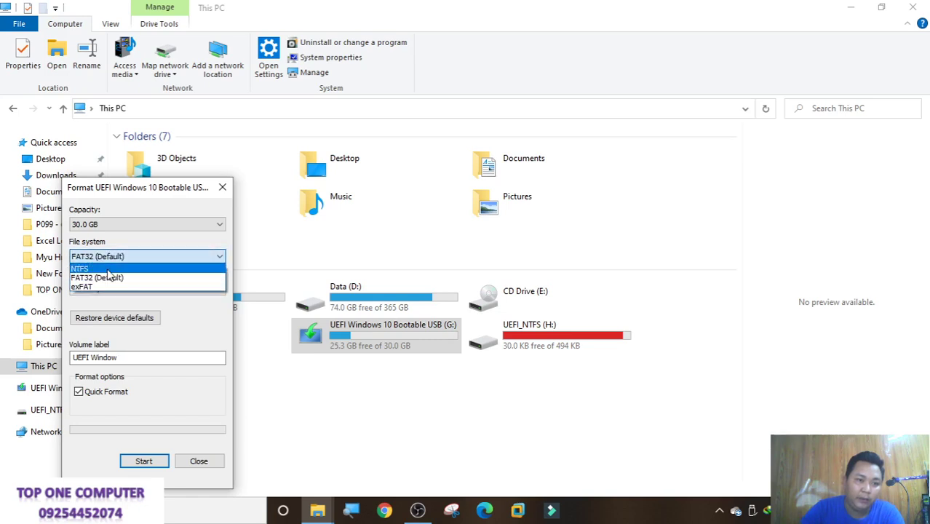
click(108, 269)
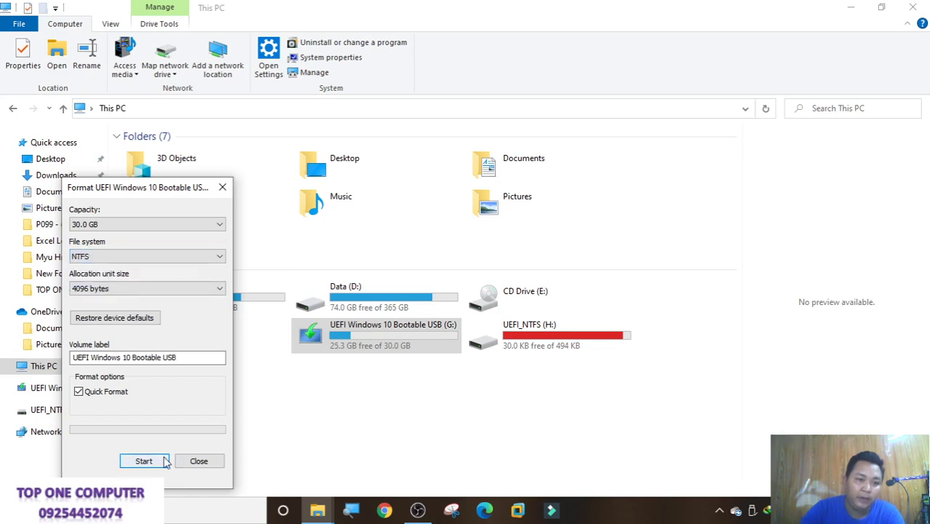
click(199, 461)
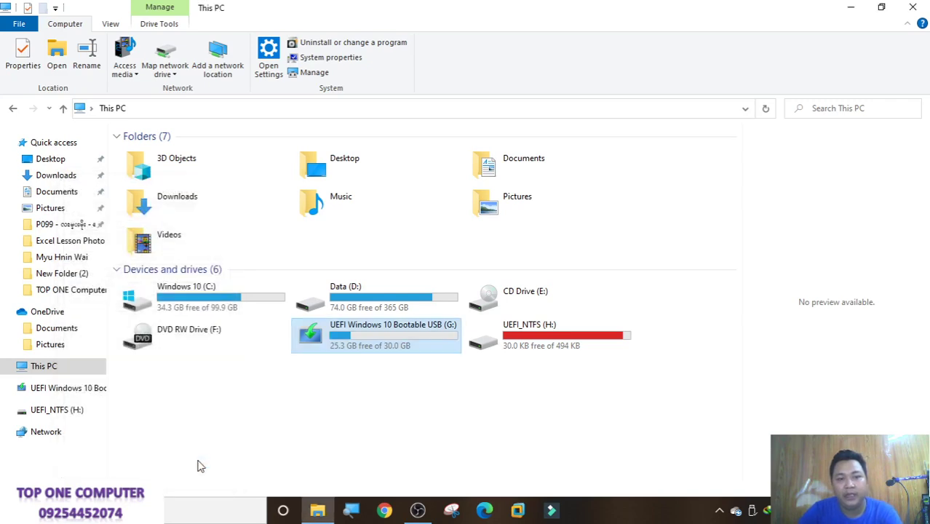
Show the USB (G:) drive's Security tab with Everyone's permissions in its Properties
right_click(362, 343)
click(401, 486)
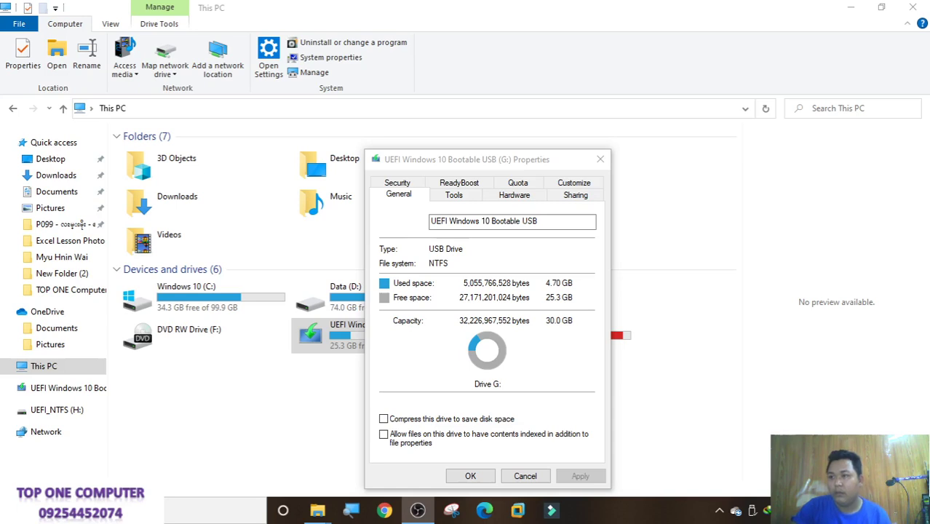
click(529, 153)
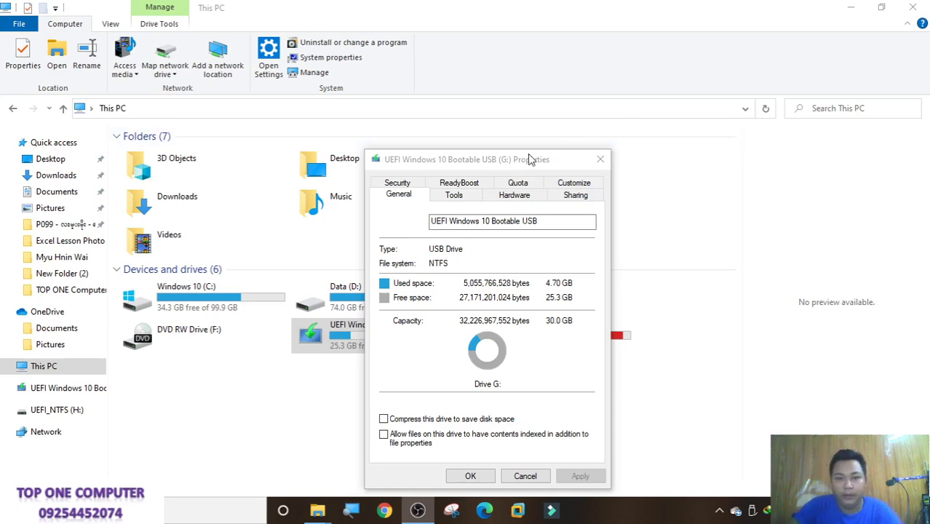
click(399, 183)
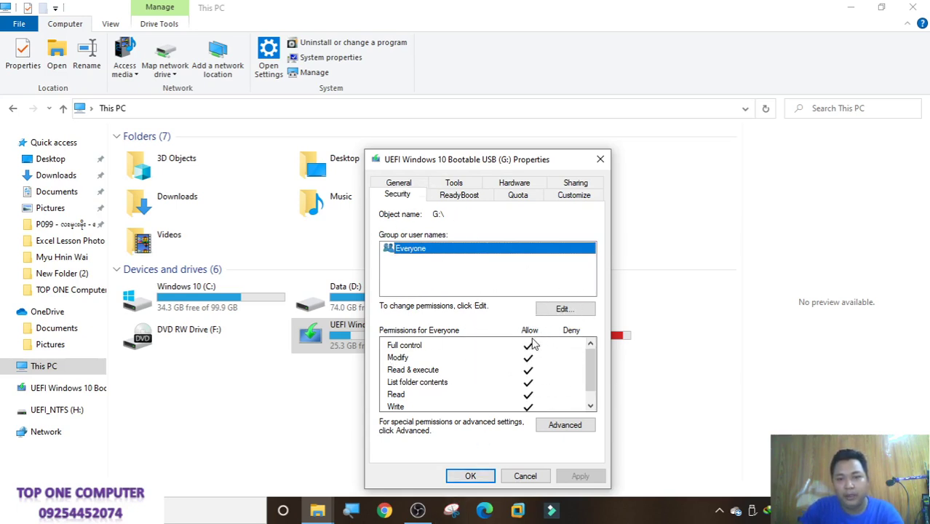
scroll(533, 344, down, 1)
scroll(533, 345, up, 1)
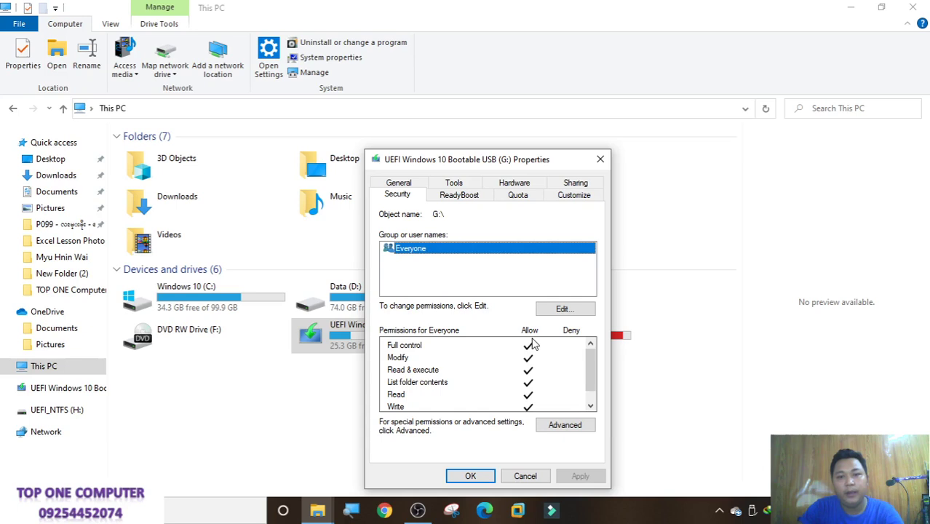
scroll(533, 344, down, 1)
scroll(533, 344, up, 1)
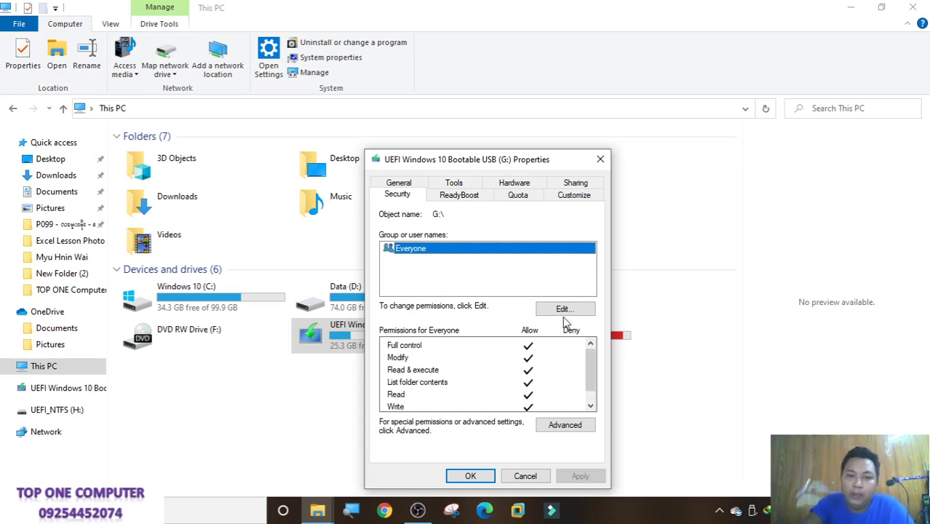
Deny Write for Everyone on drive G:, apply it, and dismiss the deny warning and error
click(565, 309)
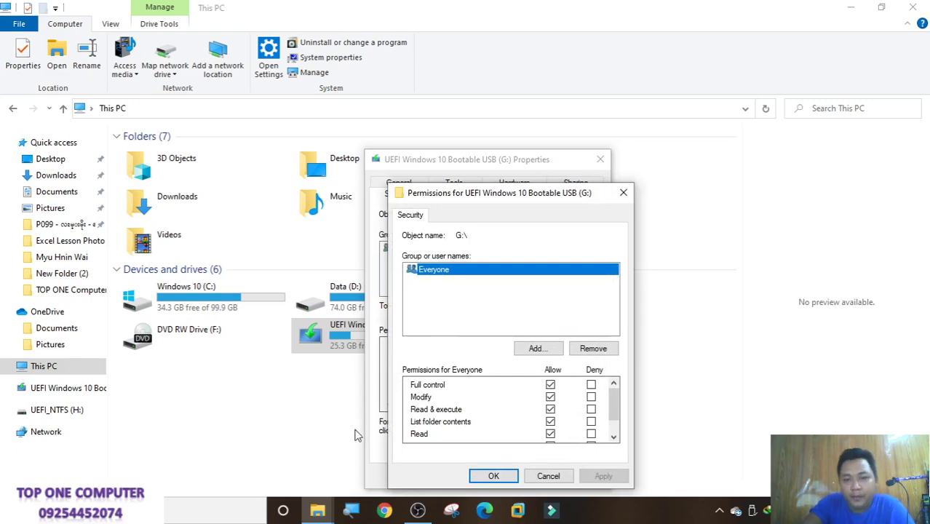
scroll(417, 428, down, 2)
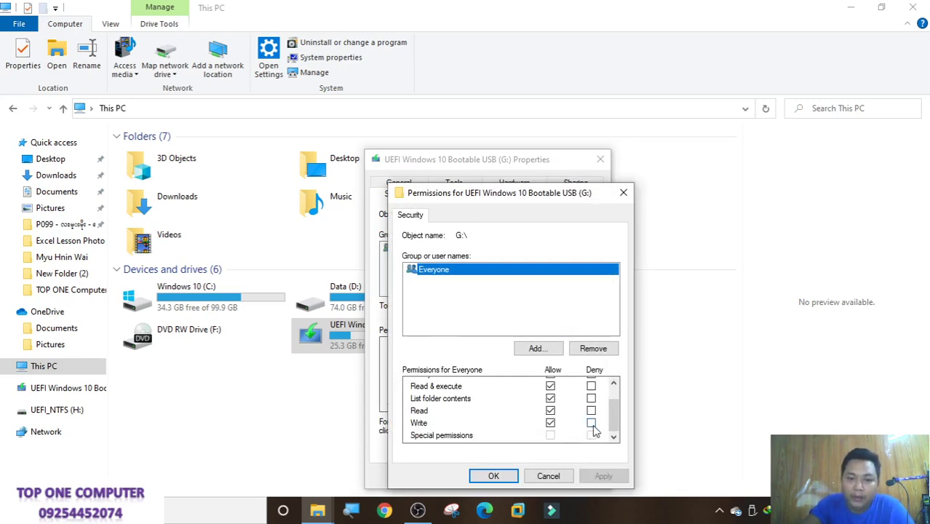
scroll(594, 431, up, 2)
scroll(595, 432, down, 2)
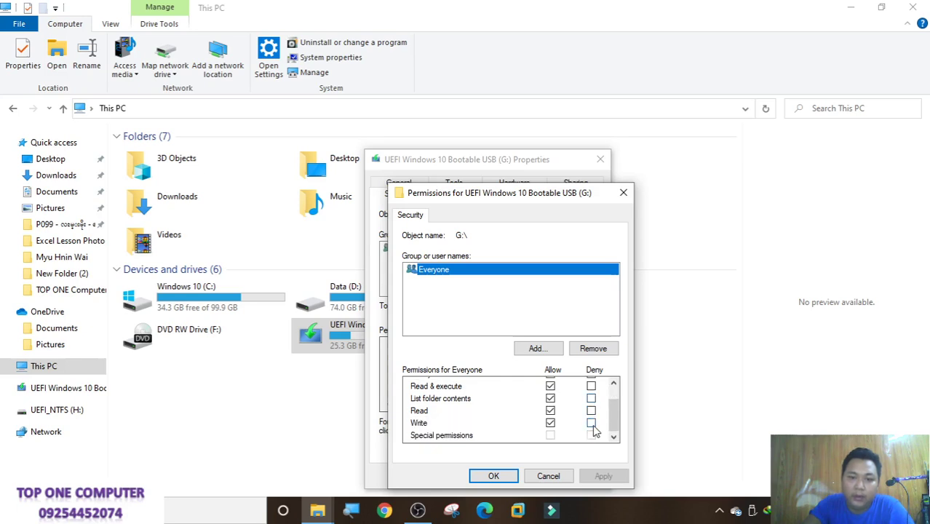
scroll(595, 432, up, 2)
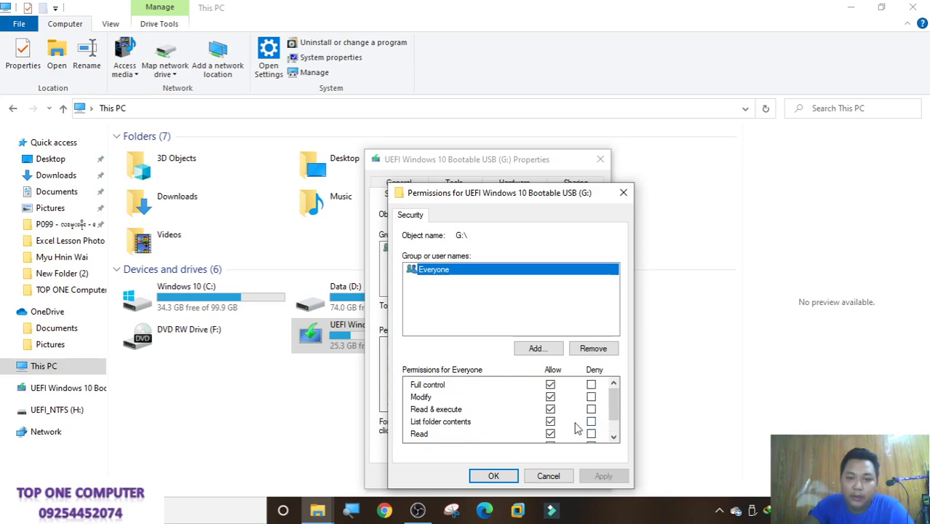
scroll(576, 429, down, 2)
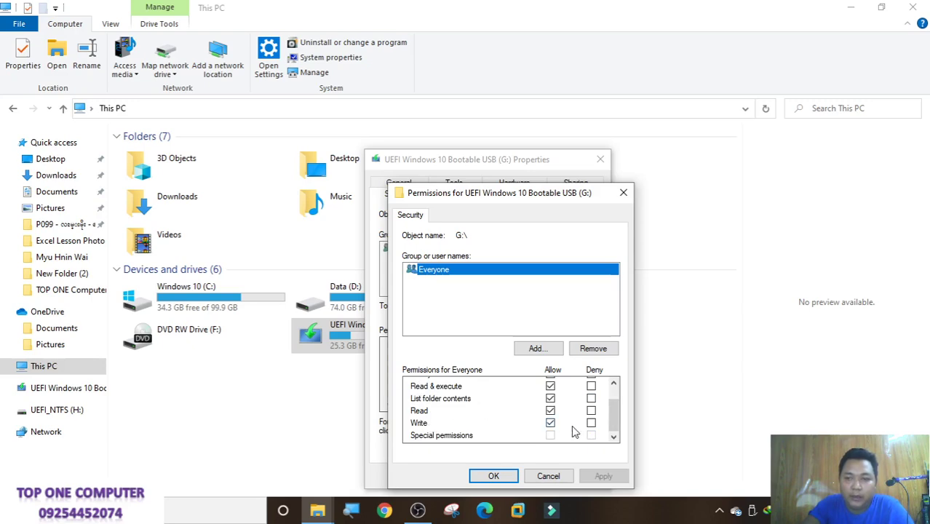
click(591, 423)
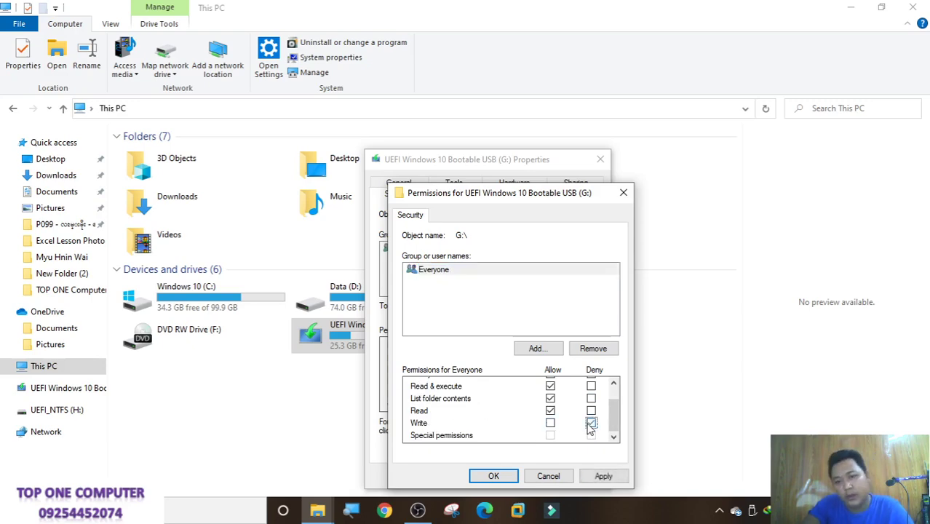
click(604, 476)
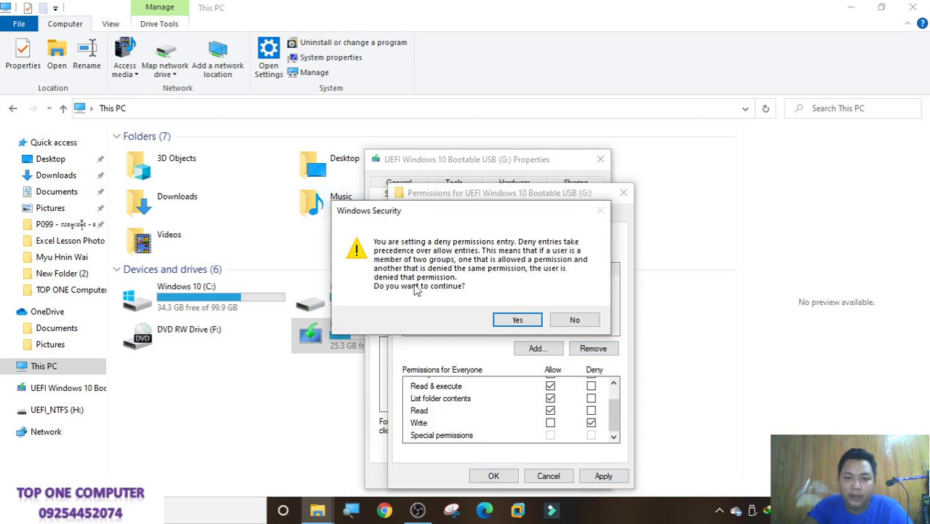
click(519, 321)
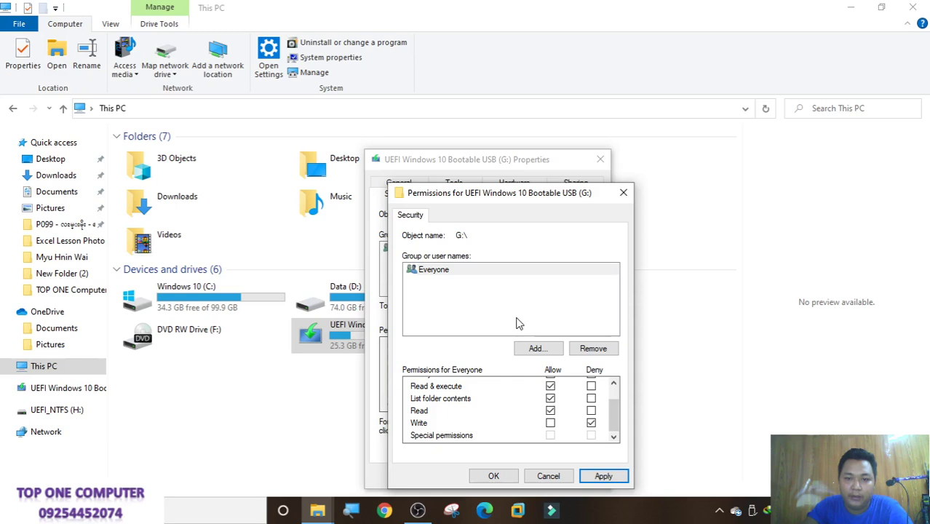
click(518, 321)
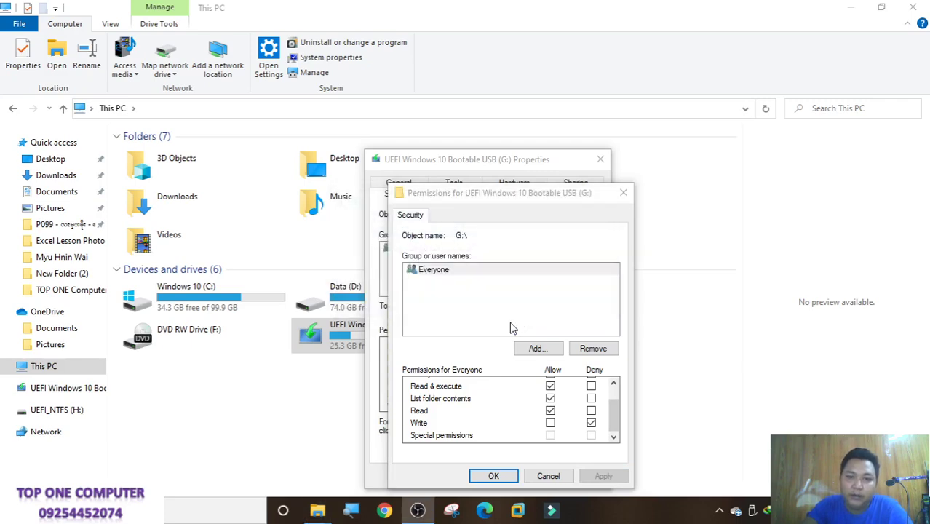
click(494, 476)
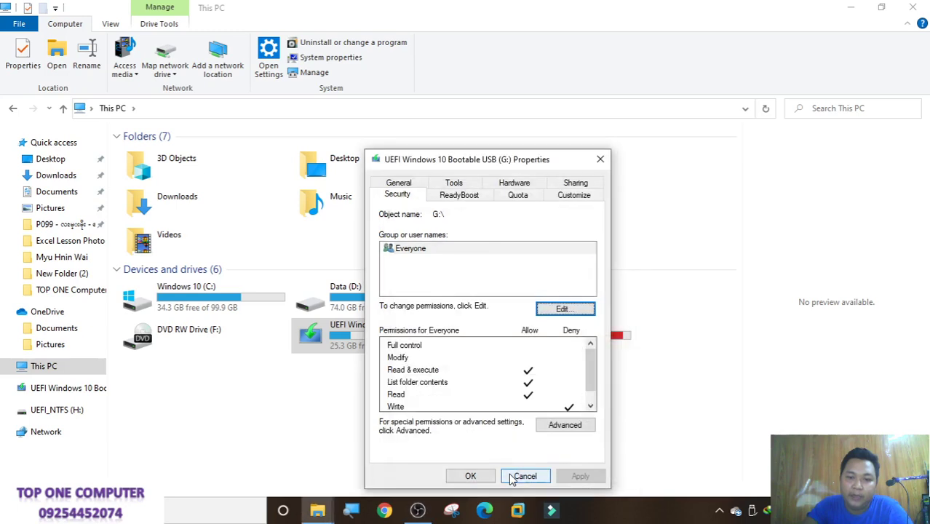
Refresh This PC and reopen G:'s Security settings to confirm Write is denied
click(471, 477)
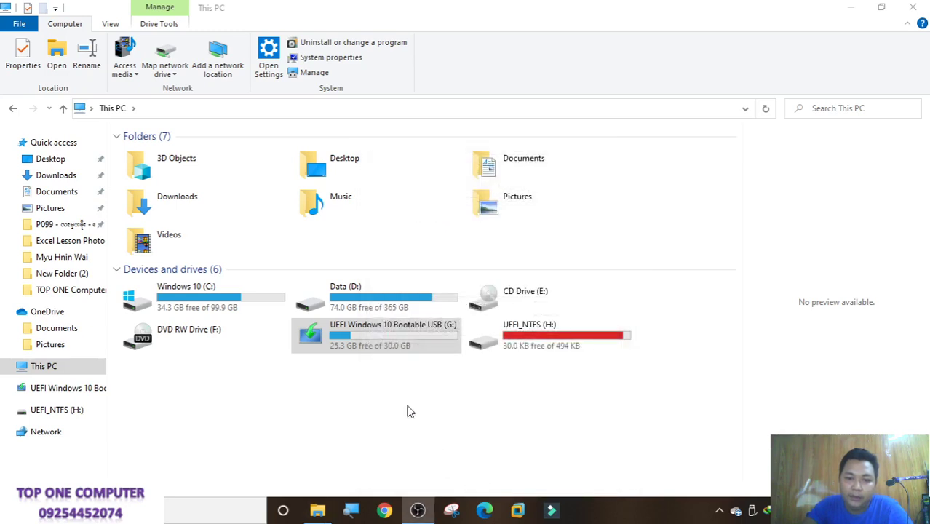
right_click(407, 413)
click(442, 306)
click(432, 333)
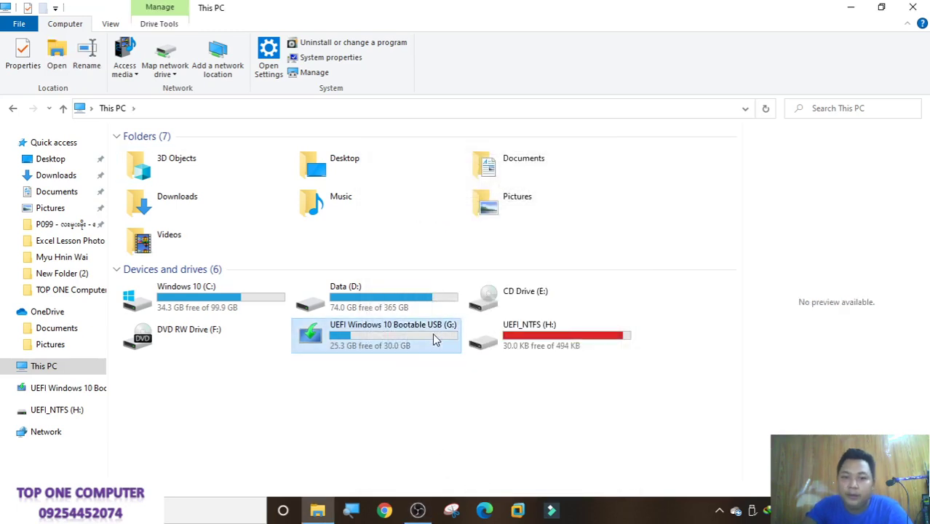
right_click(432, 333)
click(480, 486)
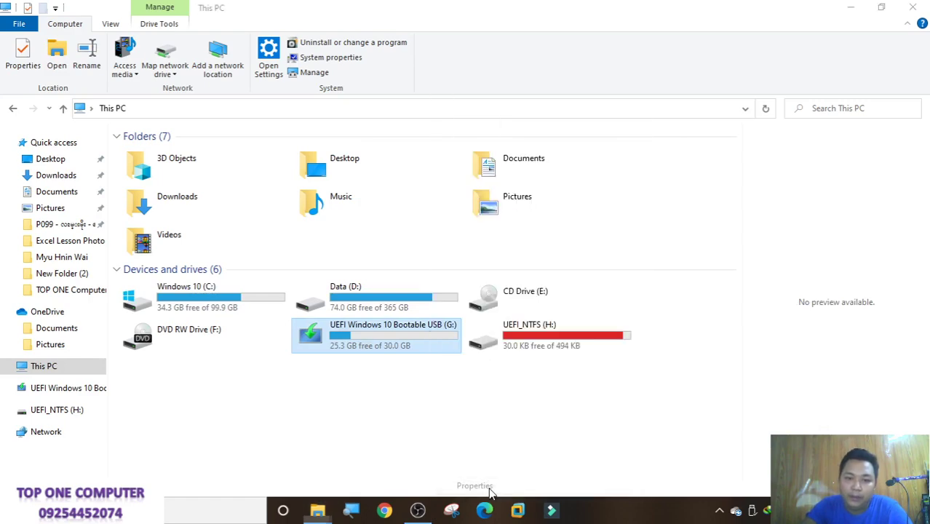
click(472, 194)
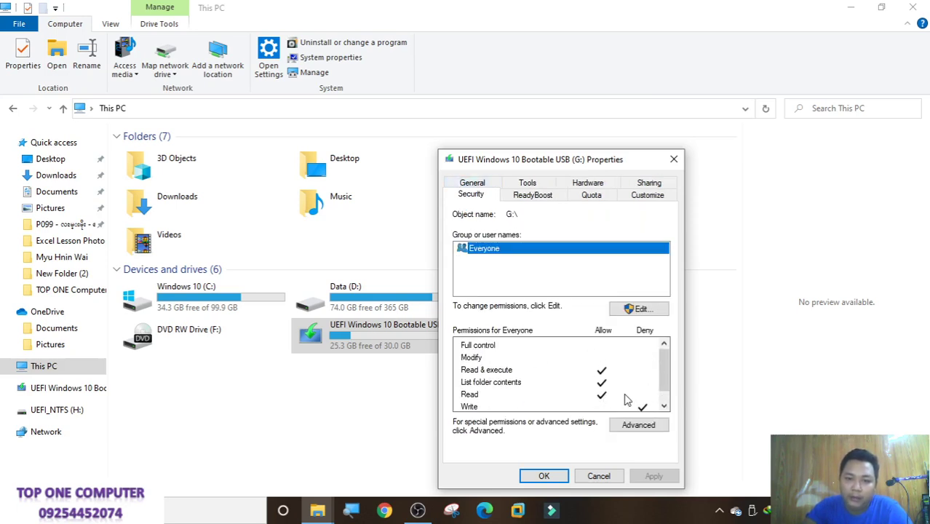
scroll(627, 399, down, 1)
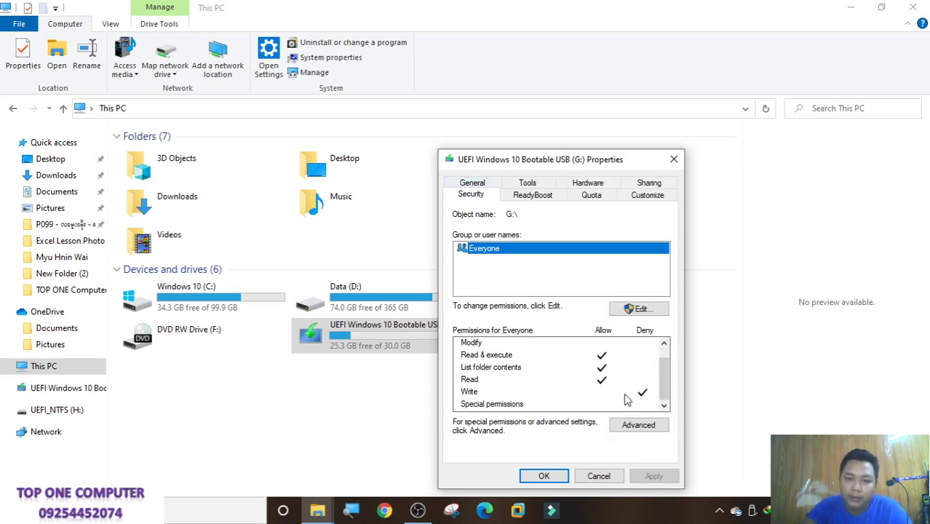
Open drive G: and try to permanently delete Wedding.mp4
click(600, 476)
double_click(409, 340)
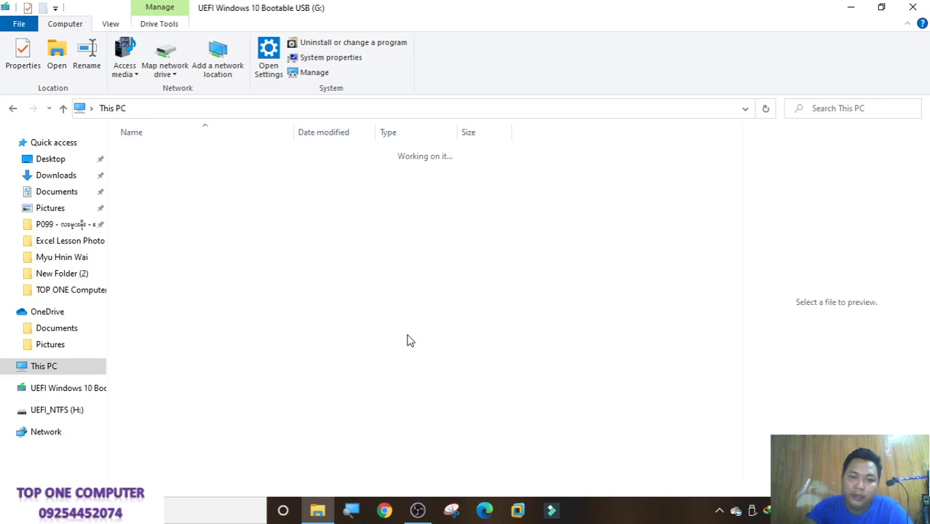
click(304, 354)
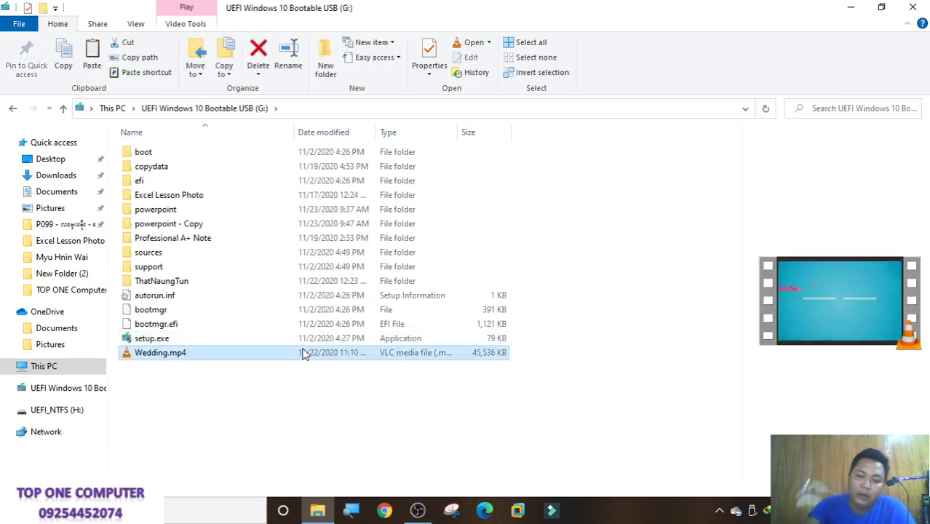
key(shift+Delete)
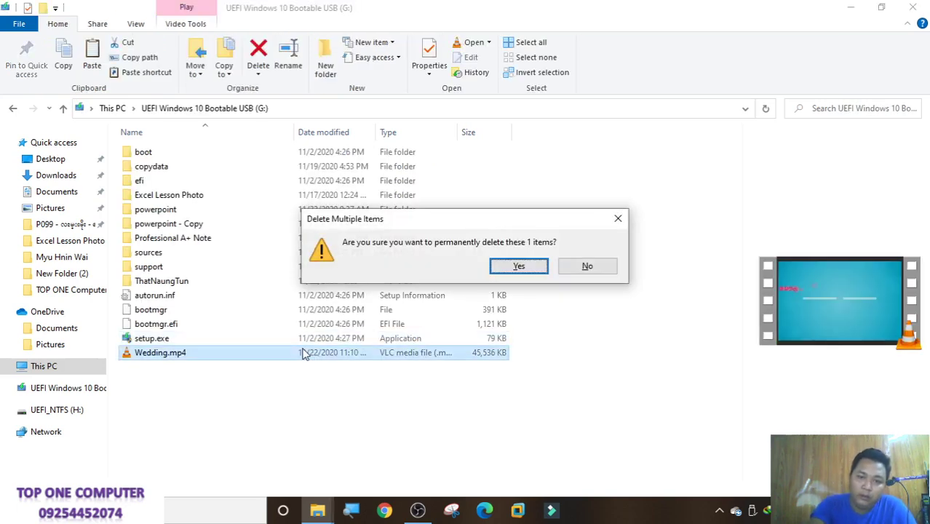
key(Return)
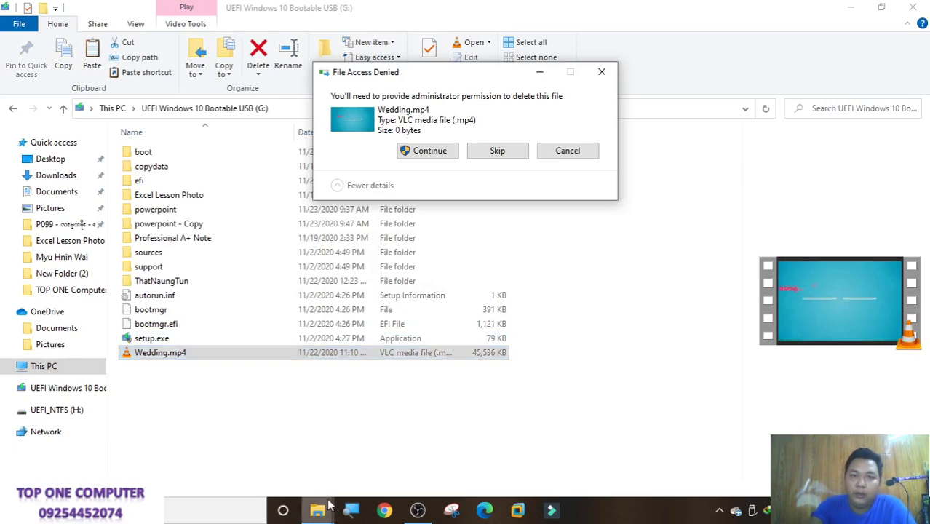
Retry the refused Wedding.mp4 deletion, then cancel it so the file remains
click(430, 150)
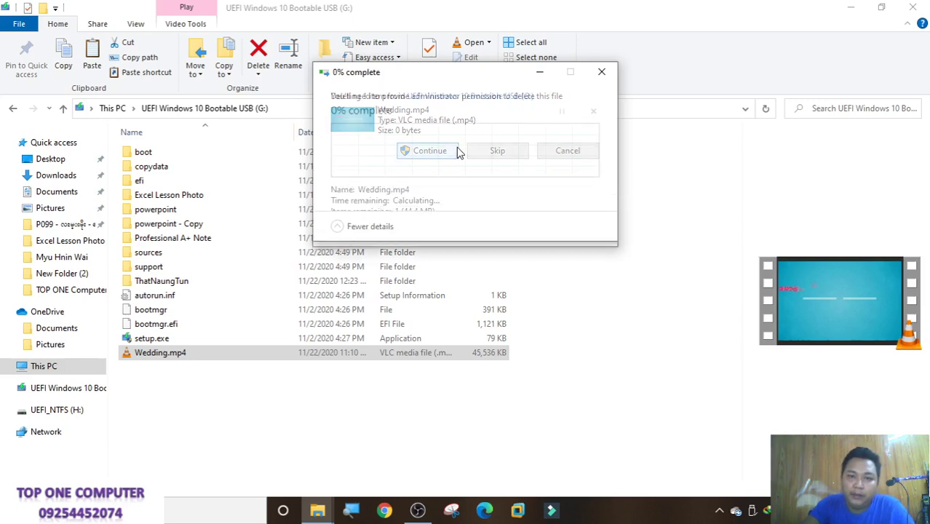
click(498, 182)
click(568, 182)
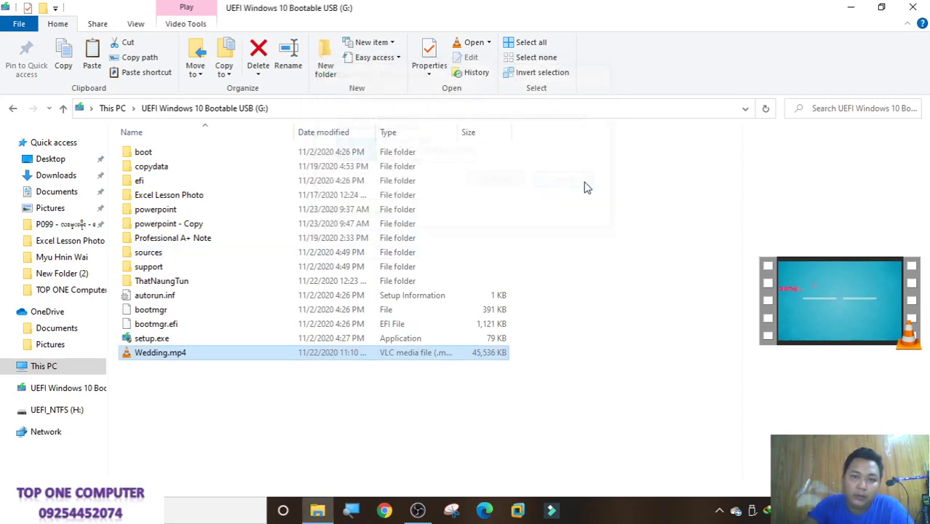
click(233, 252)
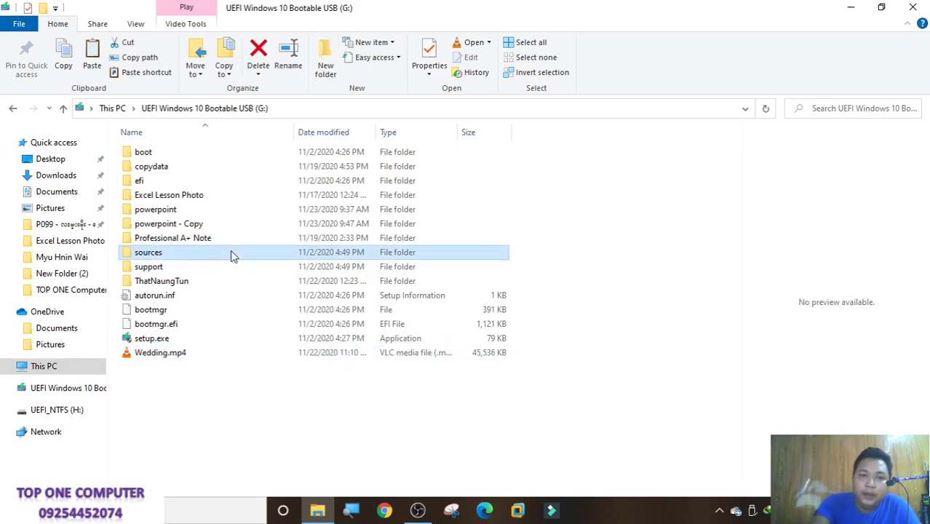
Try deleting the sources folder from G:, declining administrator permission and cancelling the deletion
click(202, 255)
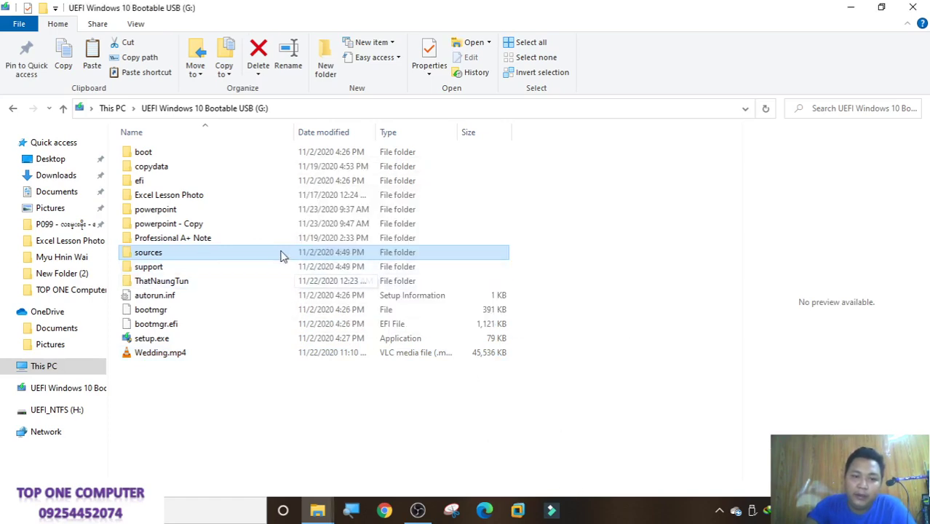
right_click(280, 252)
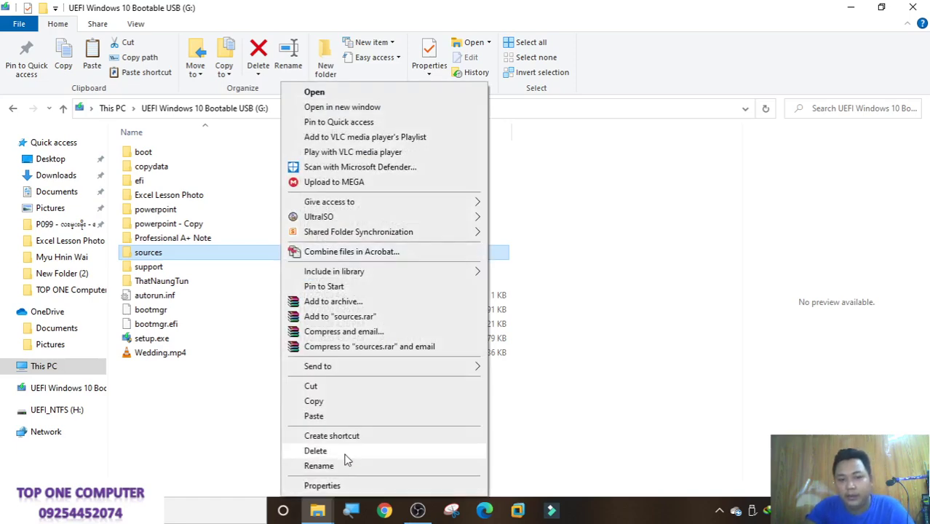
click(315, 451)
click(522, 310)
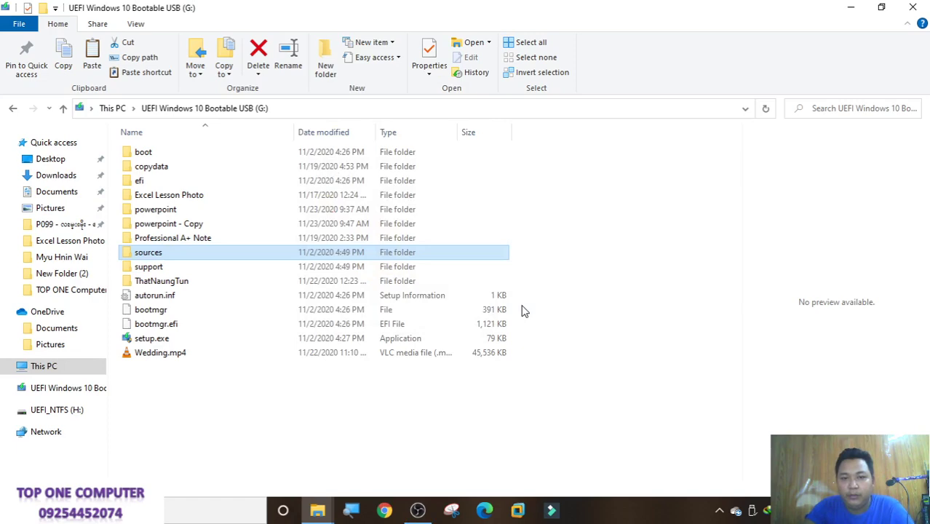
click(429, 163)
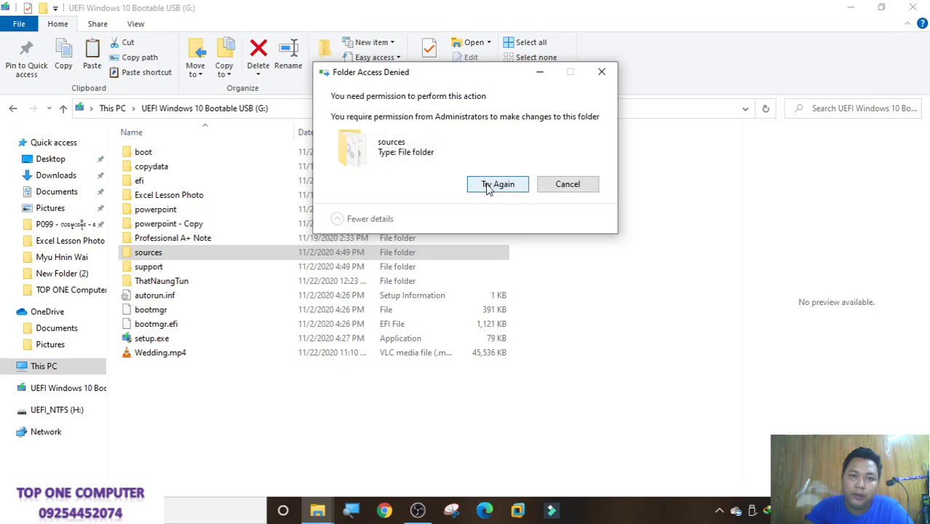
click(568, 184)
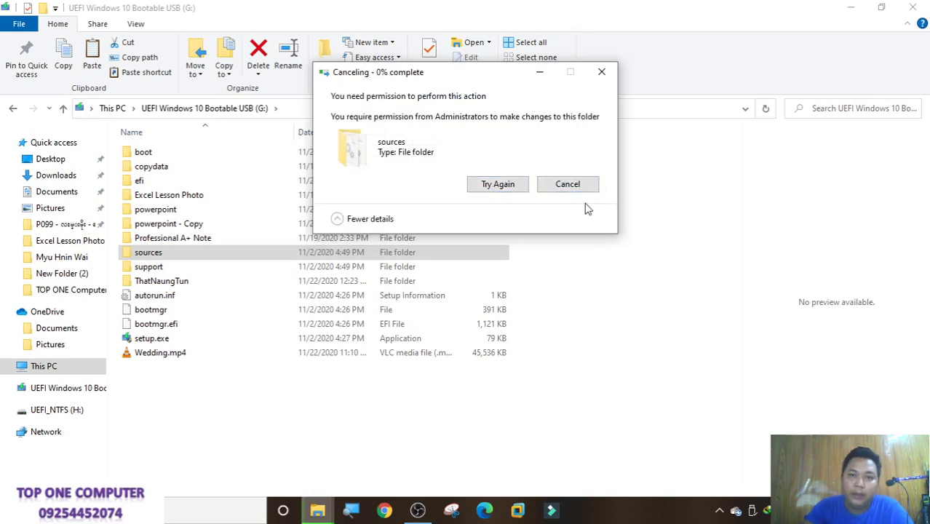
click(568, 185)
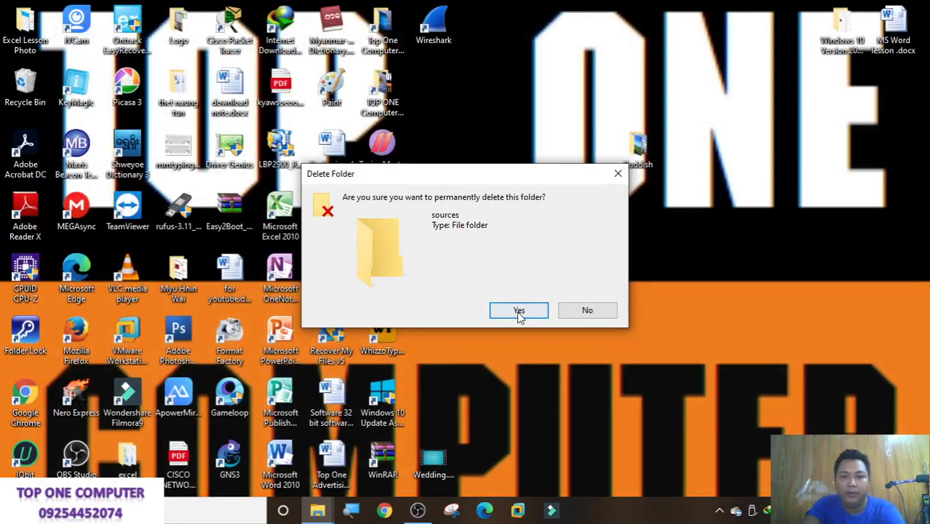
click(519, 311)
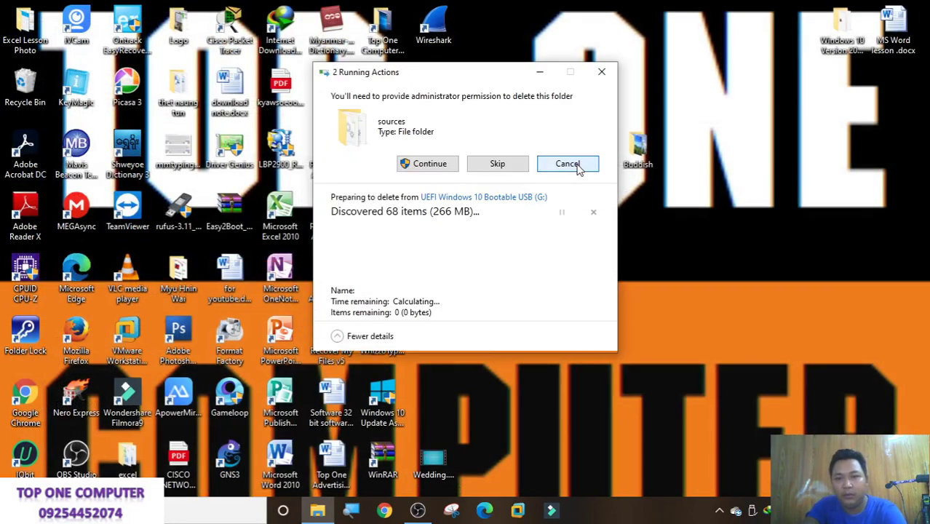
click(568, 164)
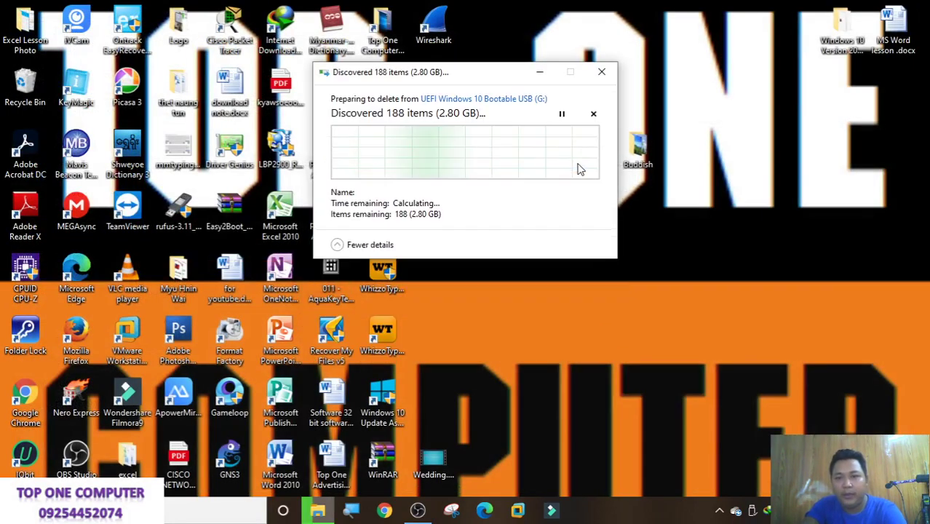
click(605, 75)
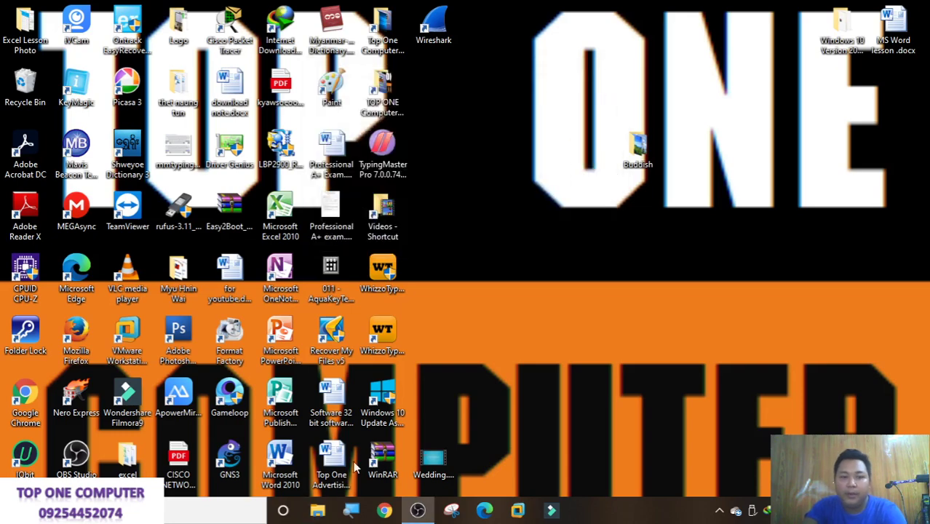
Copy the Top One Advertising Post document from the desktop and open the USB (G:) drive
right_click(332, 466)
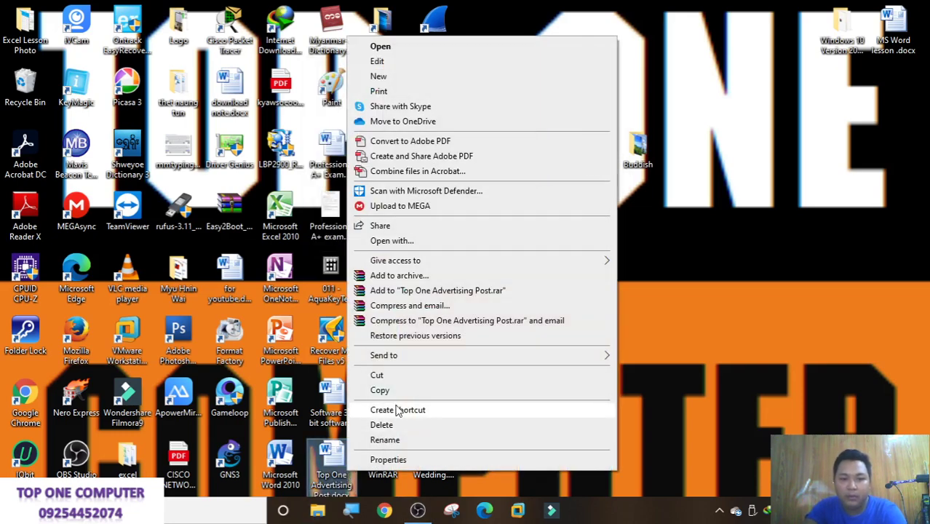
click(398, 393)
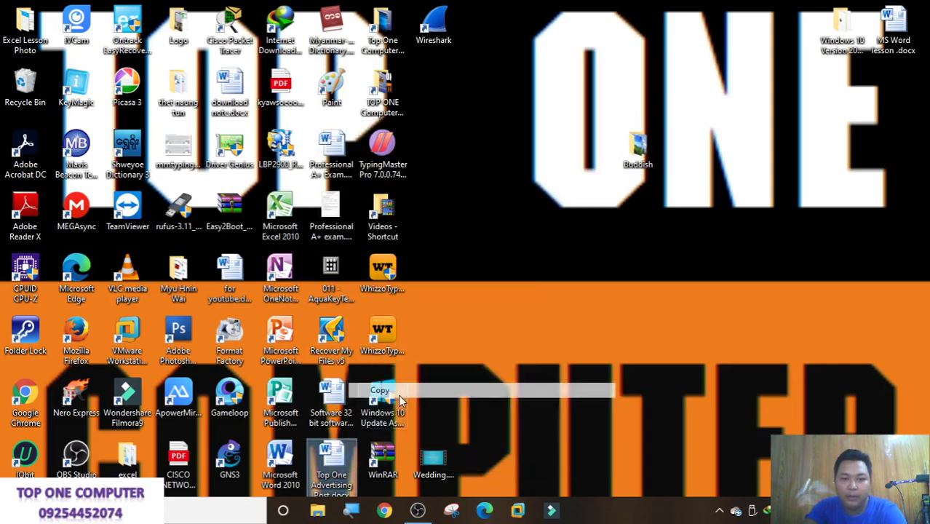
click(320, 514)
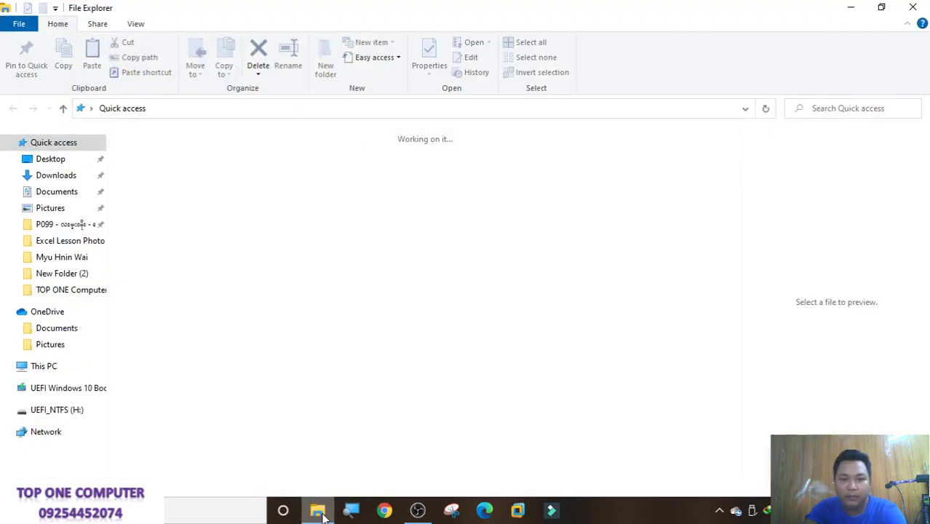
click(43, 366)
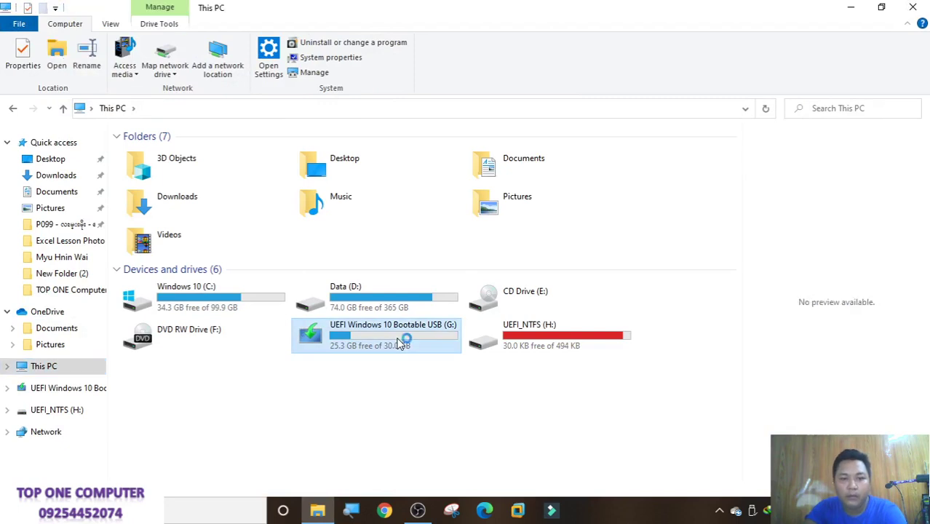
double_click(401, 340)
Paste the document into G:, retry once, and give up when access is denied
right_click(425, 438)
click(459, 322)
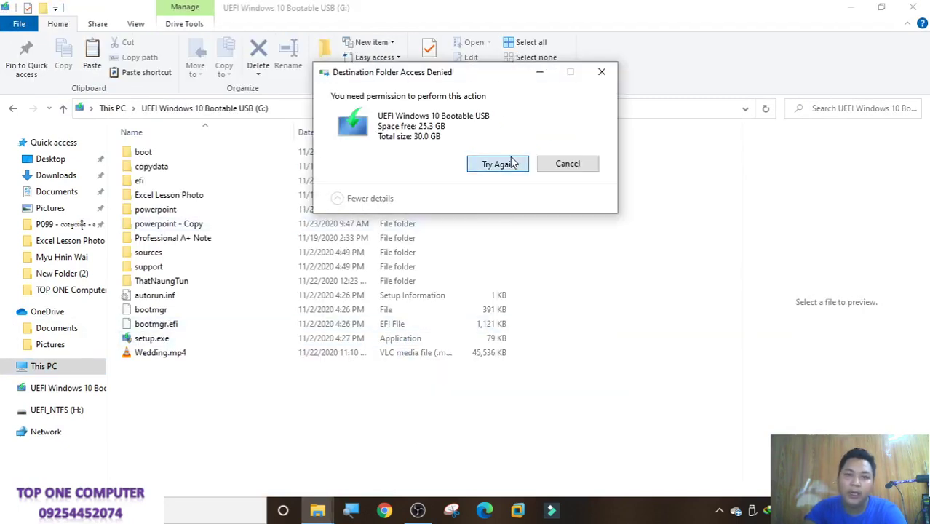
click(498, 164)
click(567, 163)
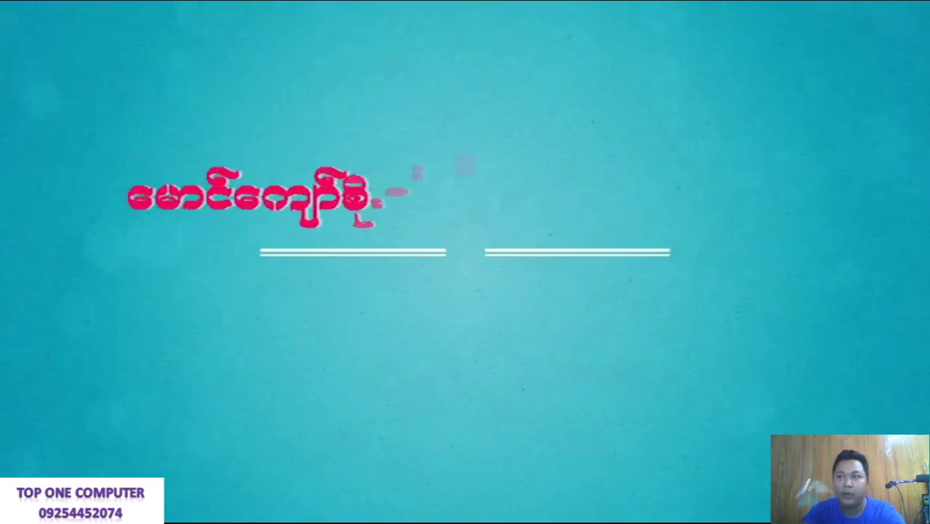
Pause Wedding.mp4, leave fullscreen, and quit VLC with Ctrl+Q
key(space)
key(space)
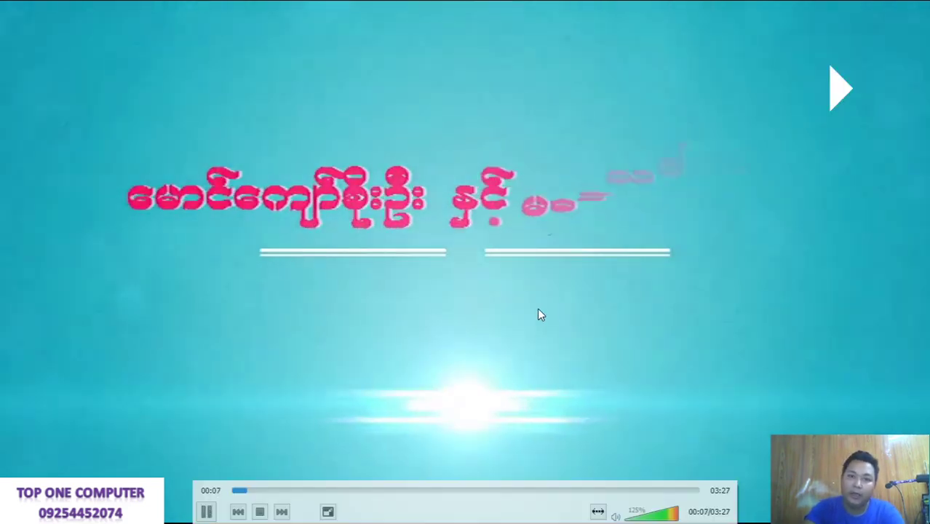
key(Escape)
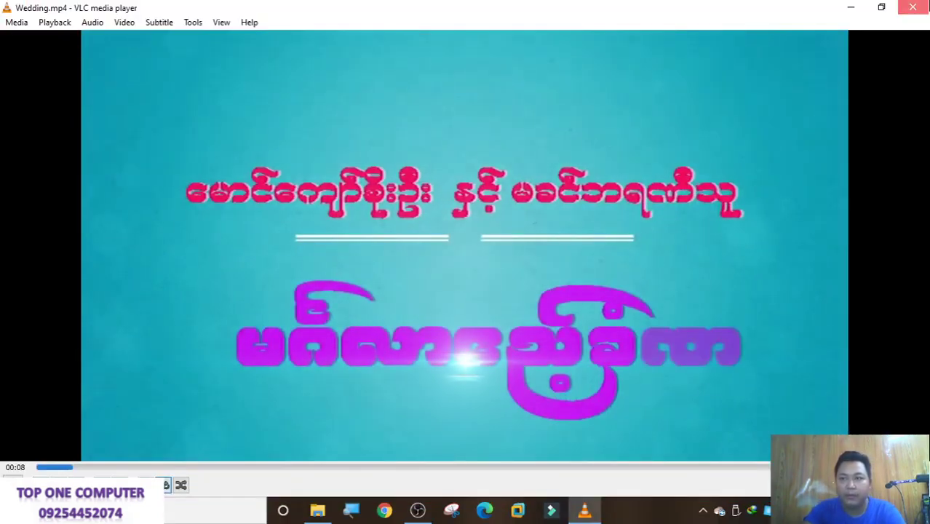
key(ctrl+q)
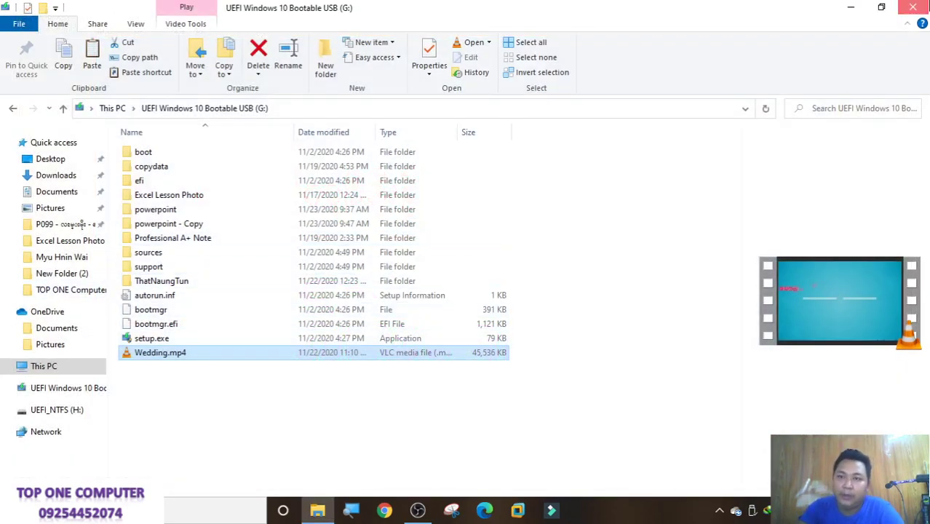
From This PC in File Explorer, open the USB (G:) drive's Properties
key(super+d)
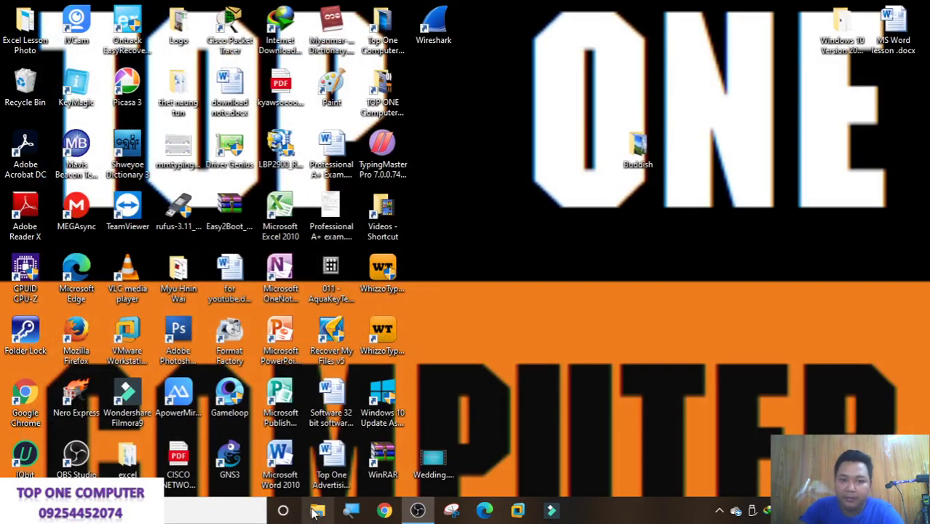
click(317, 512)
click(43, 366)
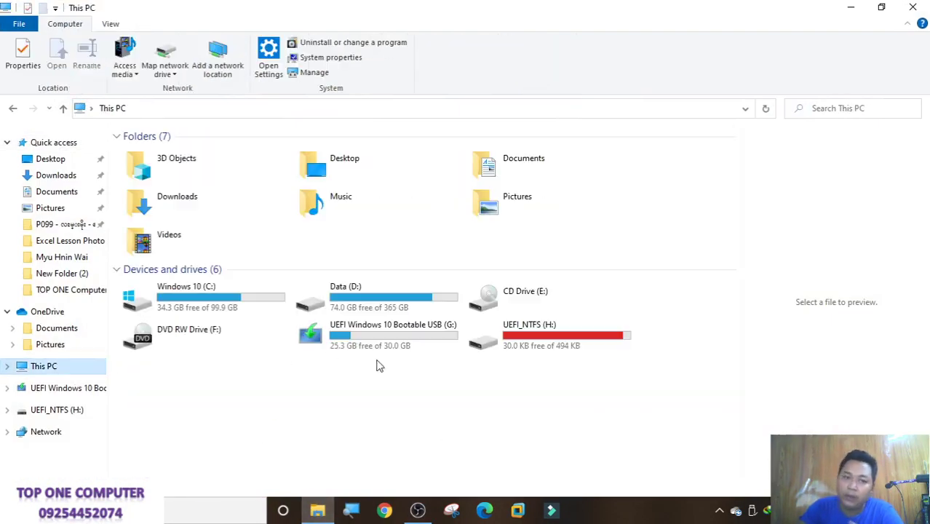
click(399, 341)
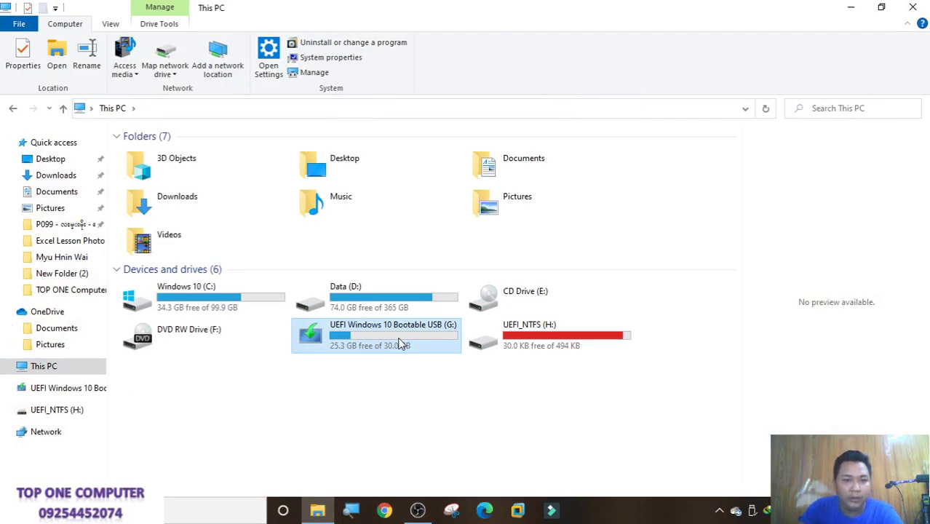
right_click(397, 337)
click(441, 486)
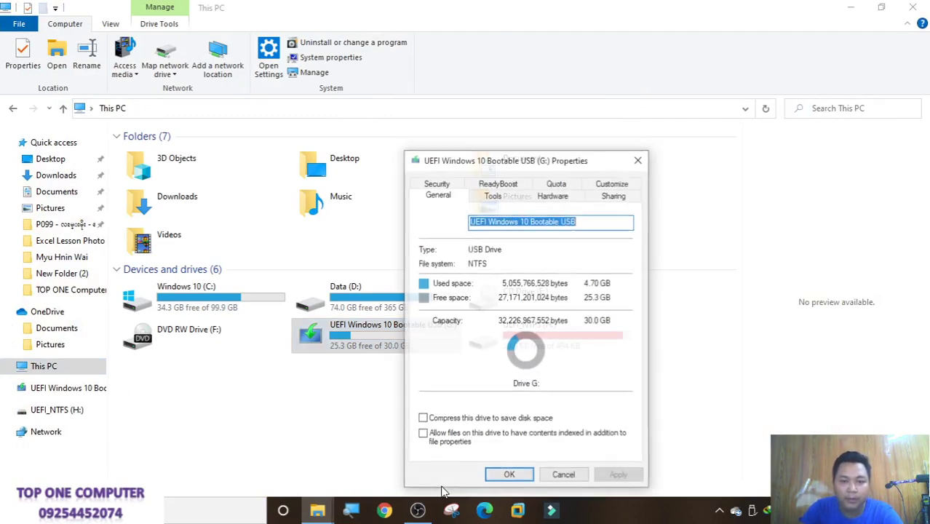
Allow Everyone full control on USB (G:), continuing past the security error
click(436, 183)
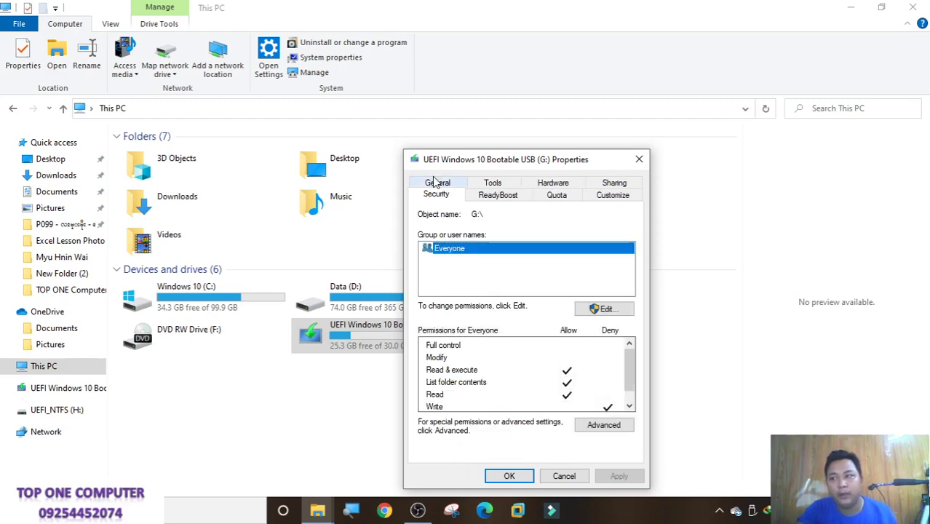
click(604, 309)
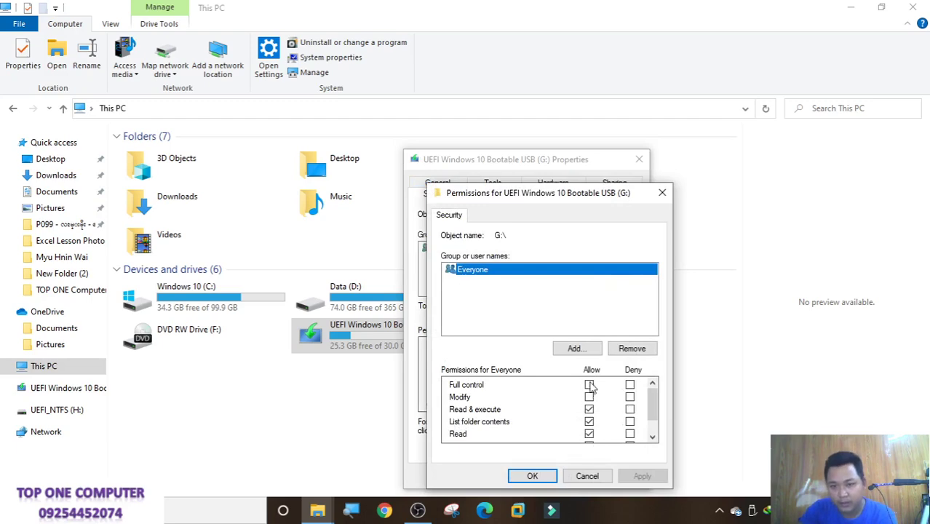
click(590, 385)
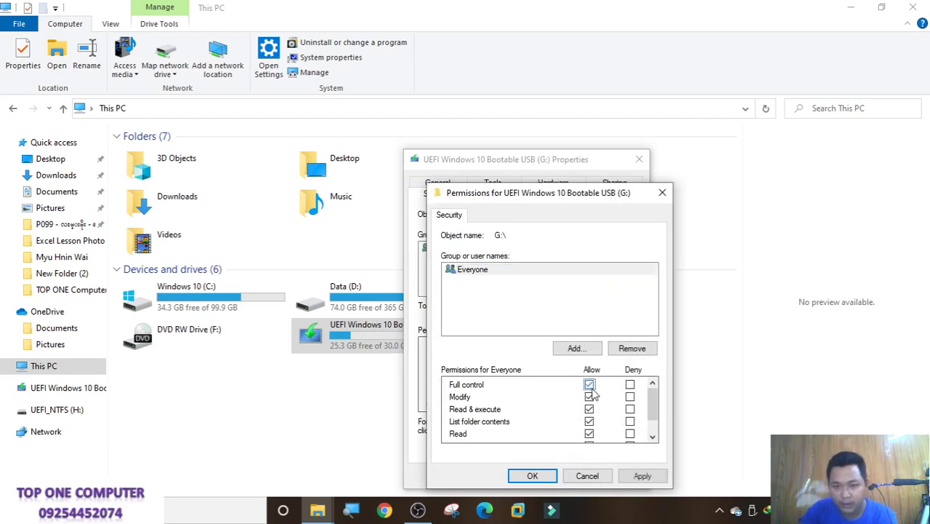
click(643, 477)
click(504, 323)
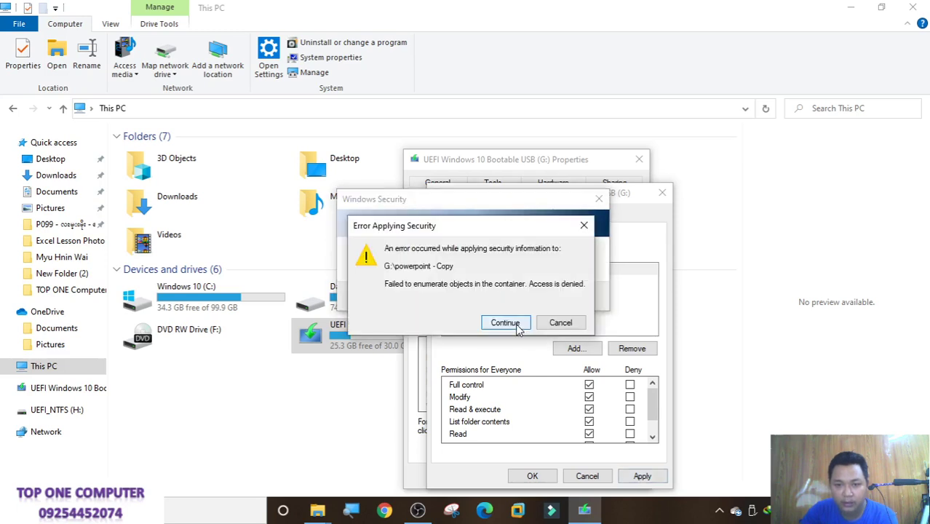
click(519, 329)
mouse_move(318, 510)
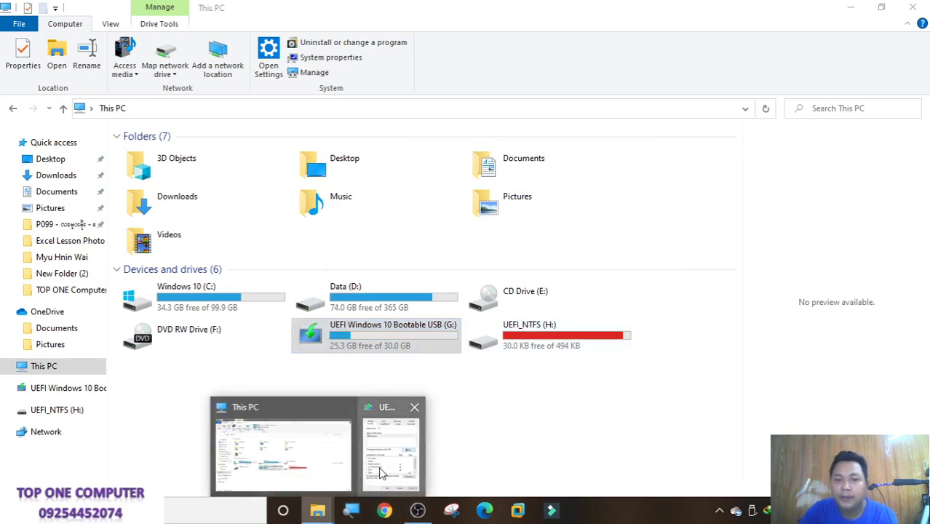
click(391, 447)
click(530, 473)
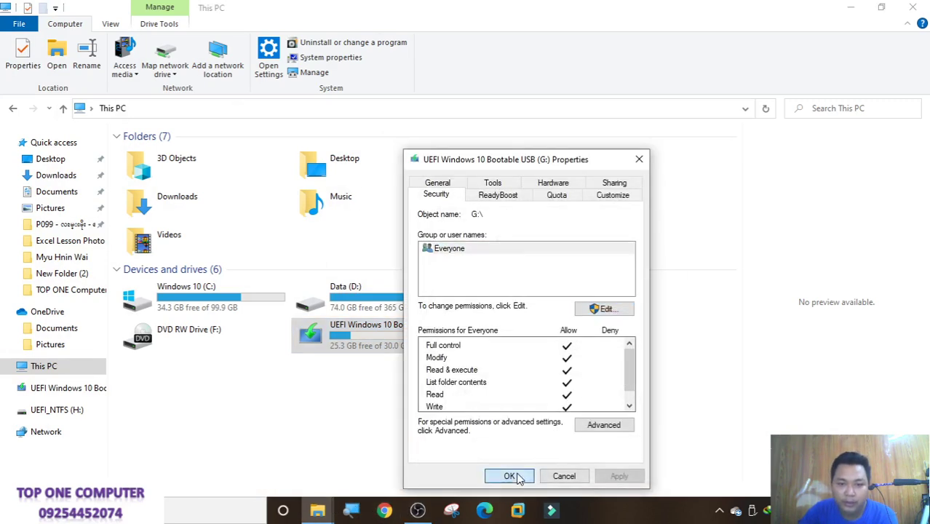
click(510, 476)
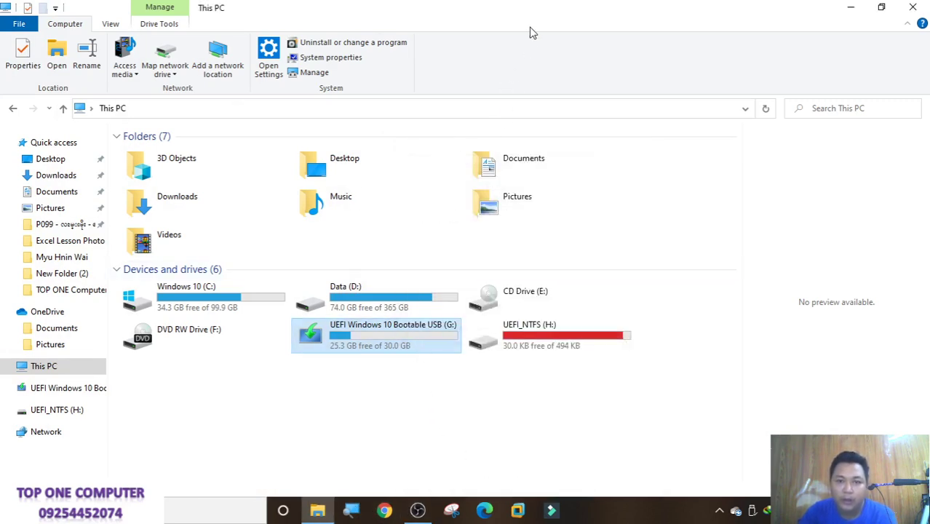
Copy the Top One Advertising Post document from the desktop
drag(531, 23, 728, 194)
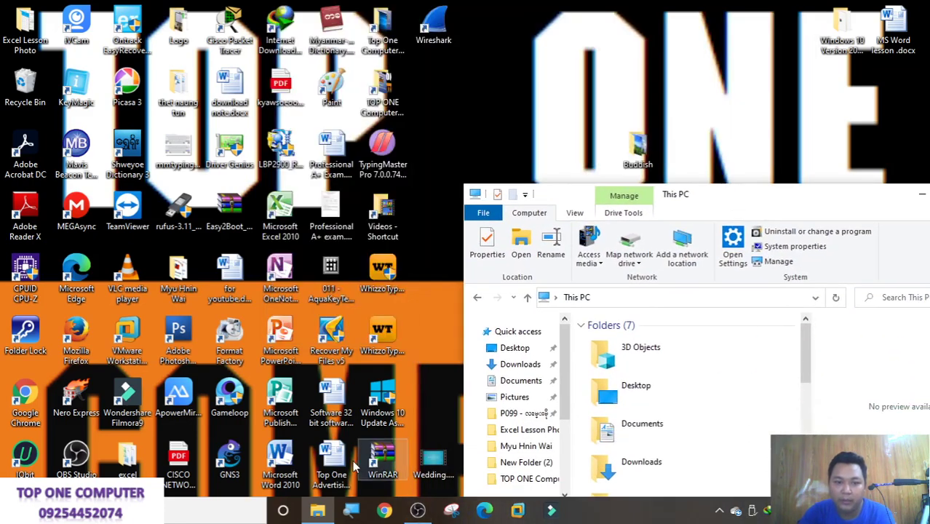
click(332, 459)
right_click(353, 461)
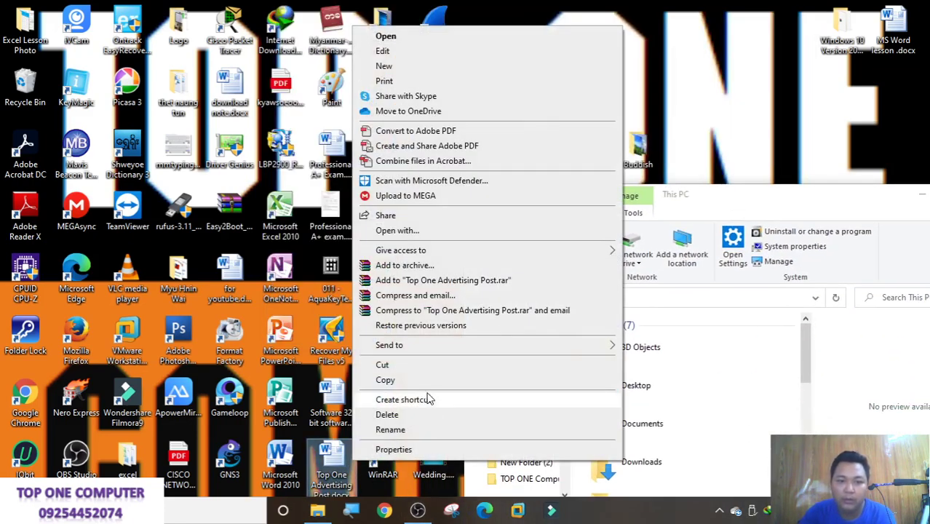
click(407, 382)
Paste the document into the UEFI Windows 10 Bootable USB (G:) drive
double_click(711, 196)
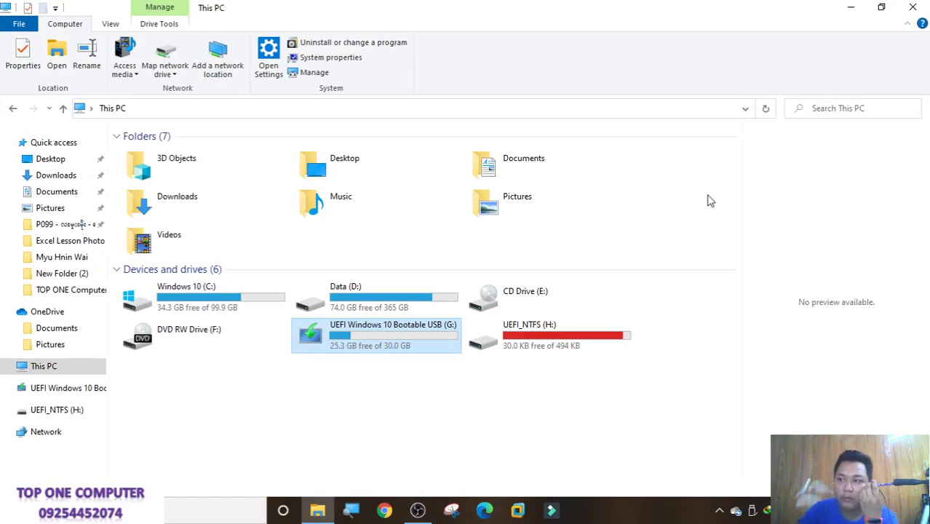
double_click(444, 337)
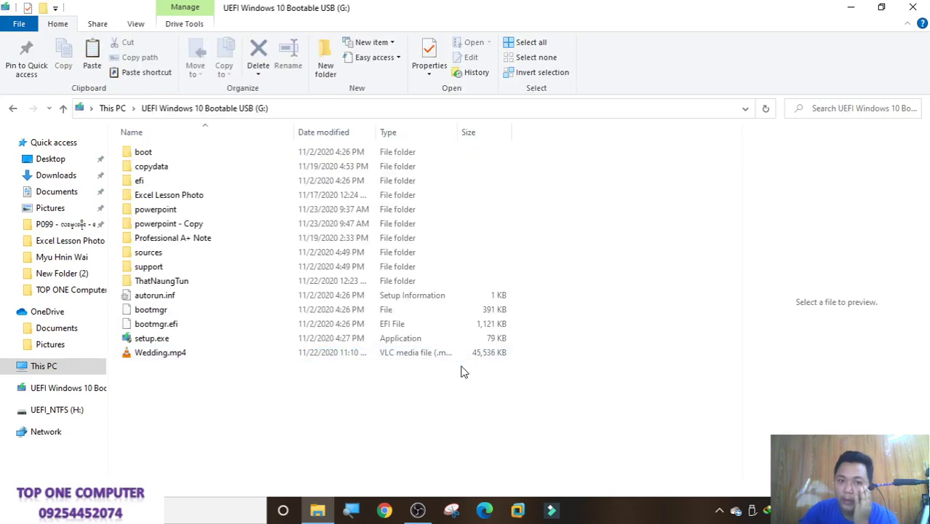
right_click(466, 409)
click(529, 288)
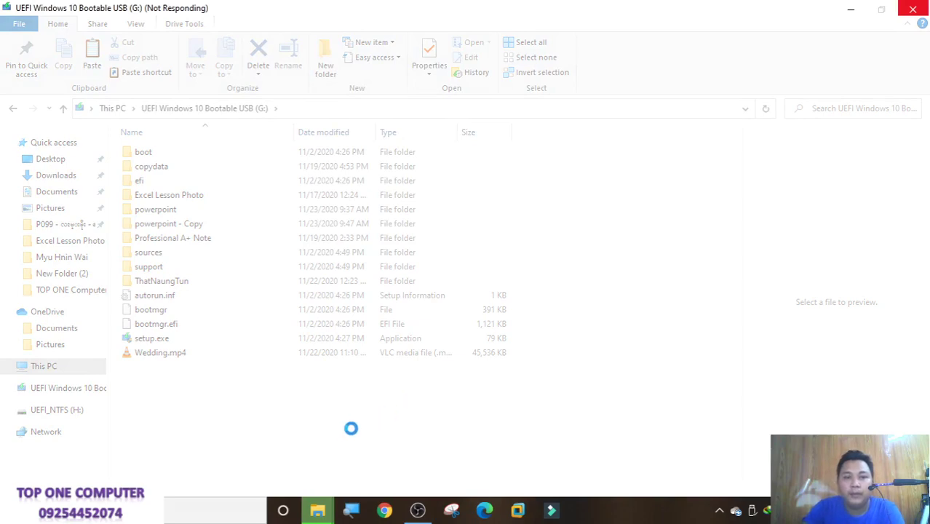
mouse_move(317, 511)
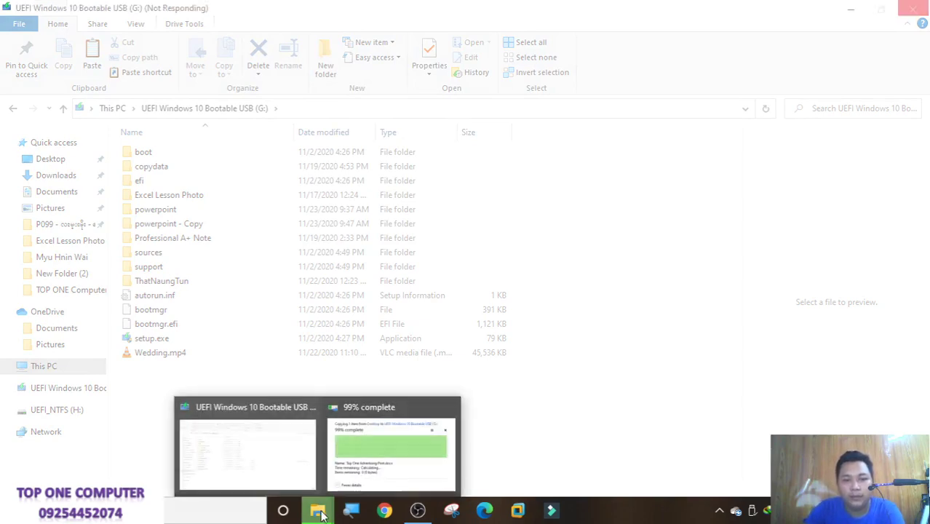
Refresh the USB drive's file list to show the copied document
click(389, 444)
right_click(350, 408)
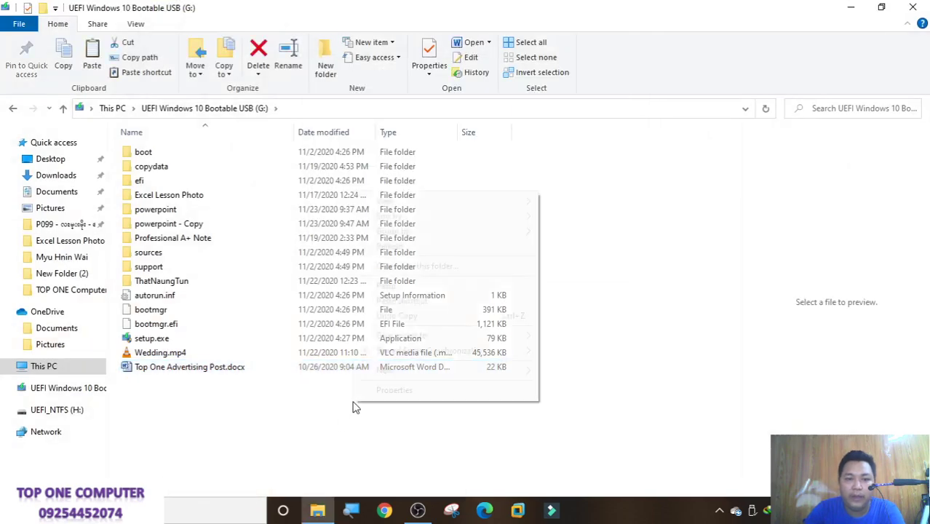
click(412, 246)
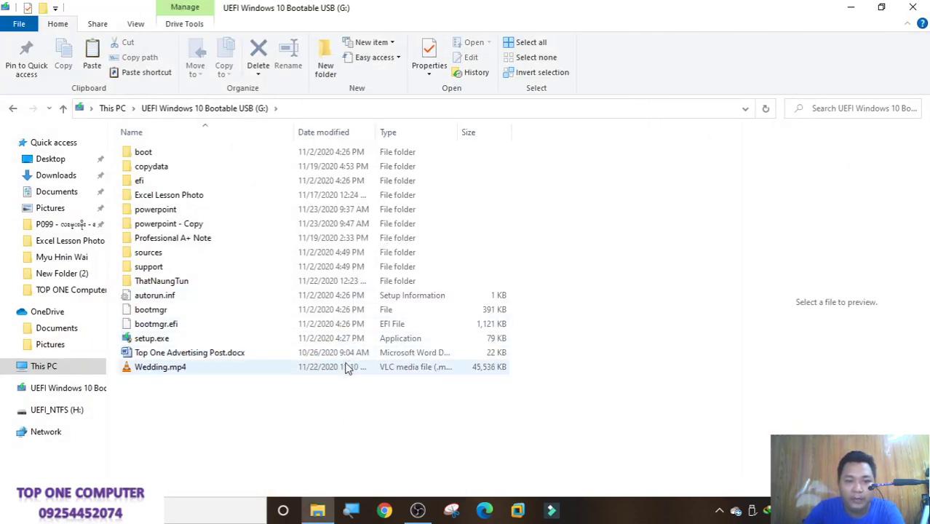
Delete Top One Advertising Post.docx from the drive, then play Wedding.mp4
click(318, 352)
right_click(318, 353)
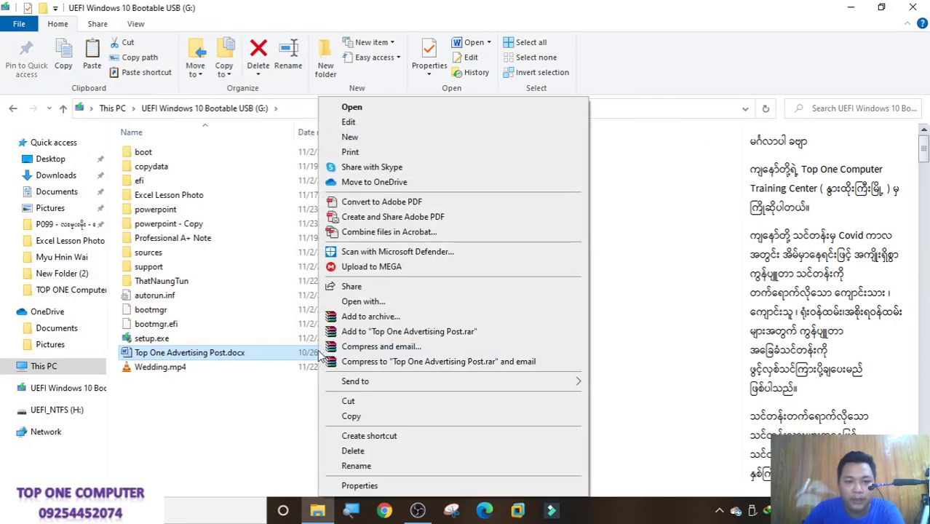
click(353, 450)
click(520, 311)
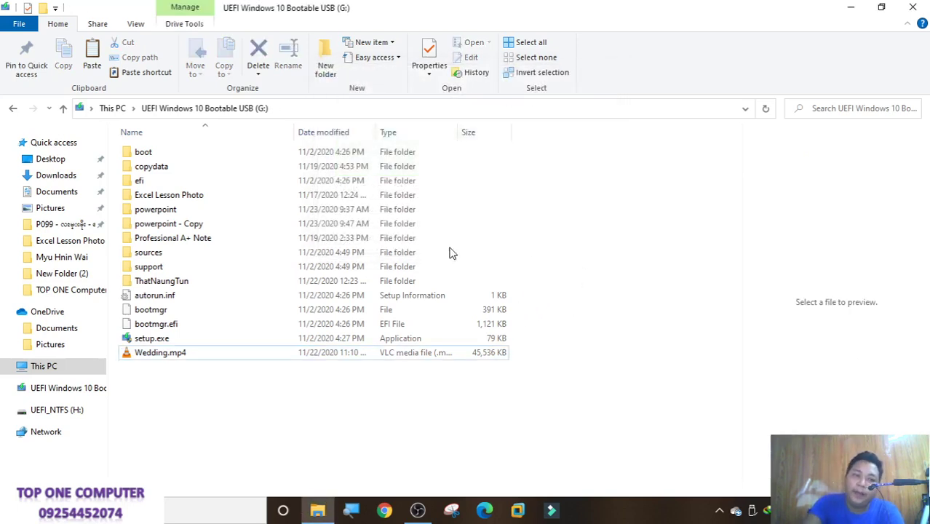
double_click(350, 352)
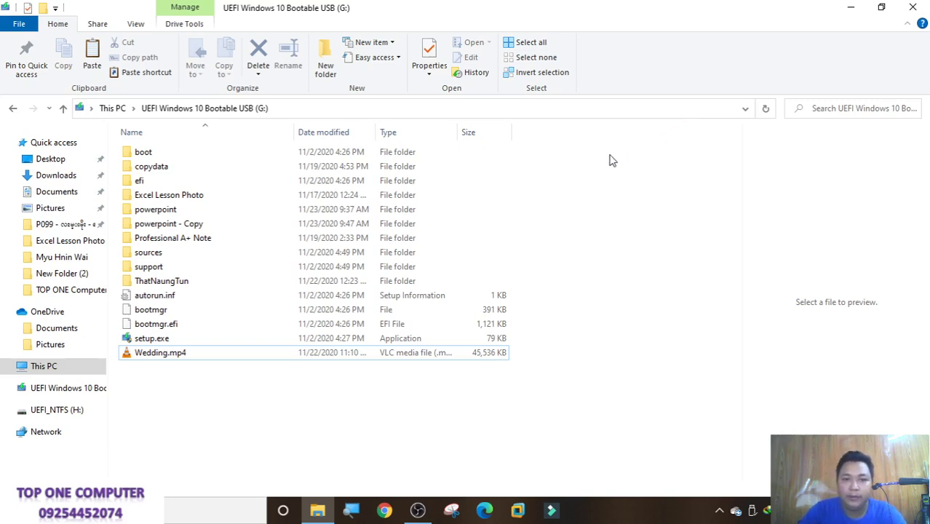
click(328, 354)
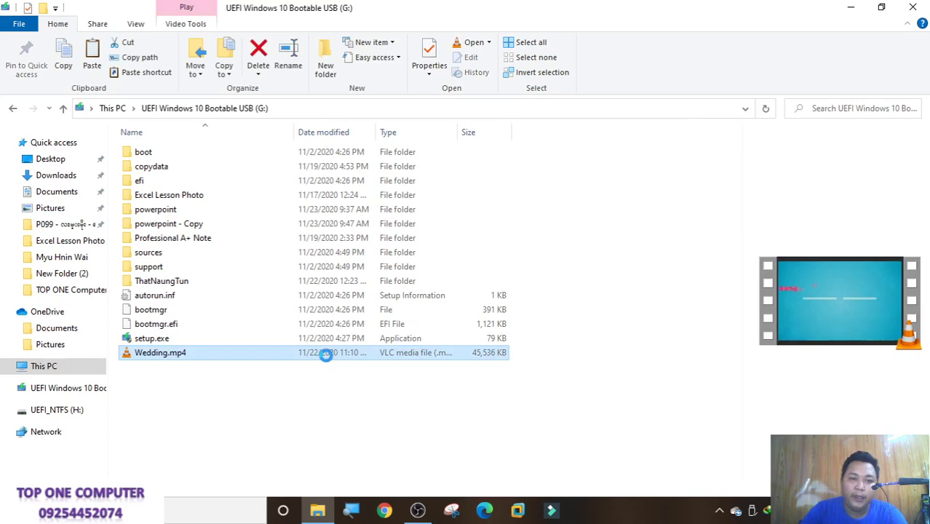
right_click(328, 354)
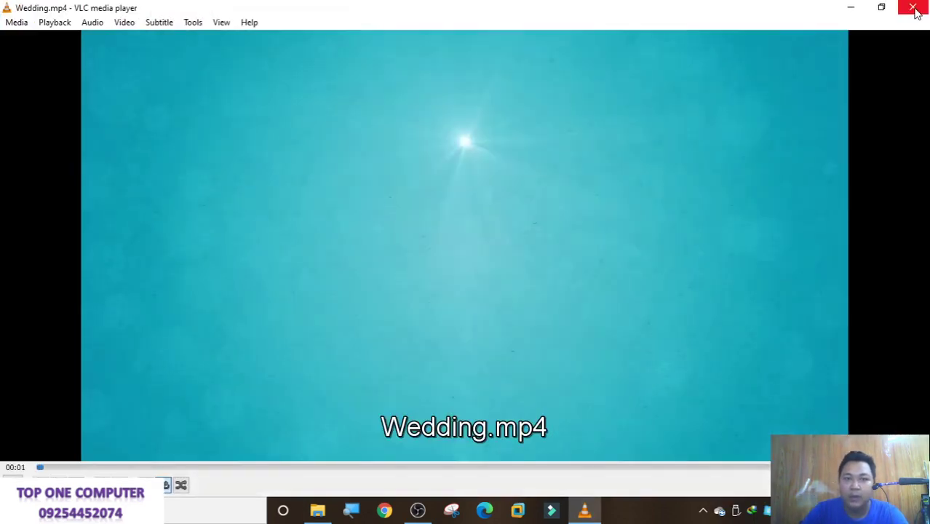
click(916, 11)
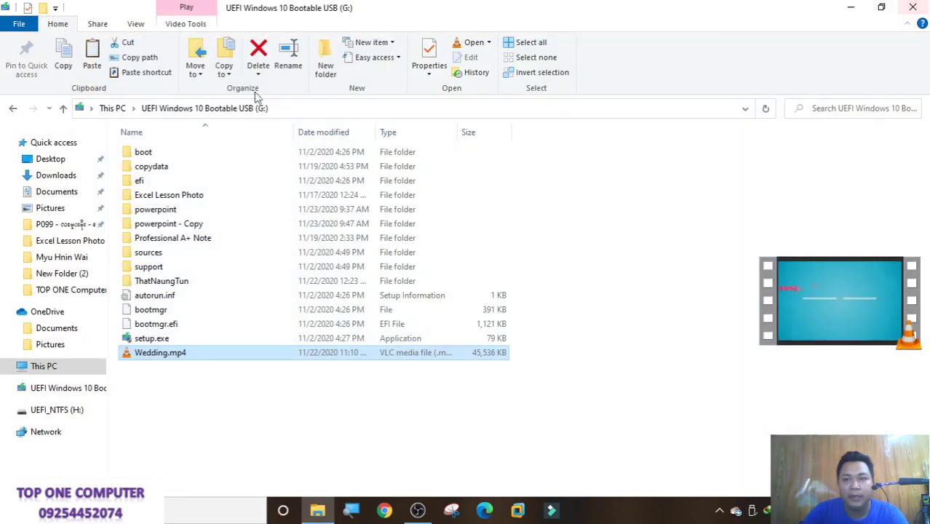
Open Wedding.mp4's advanced security settings and list all users to choose a new owner
right_click(207, 354)
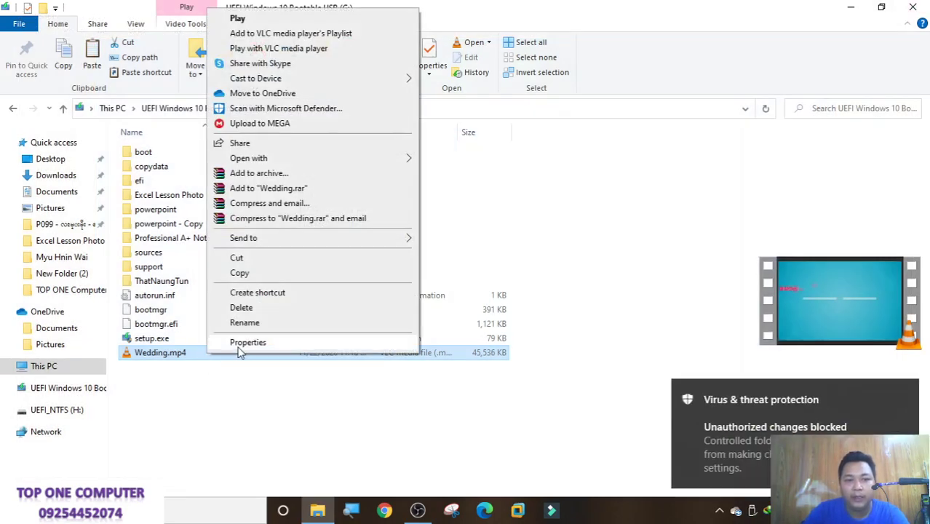
click(239, 343)
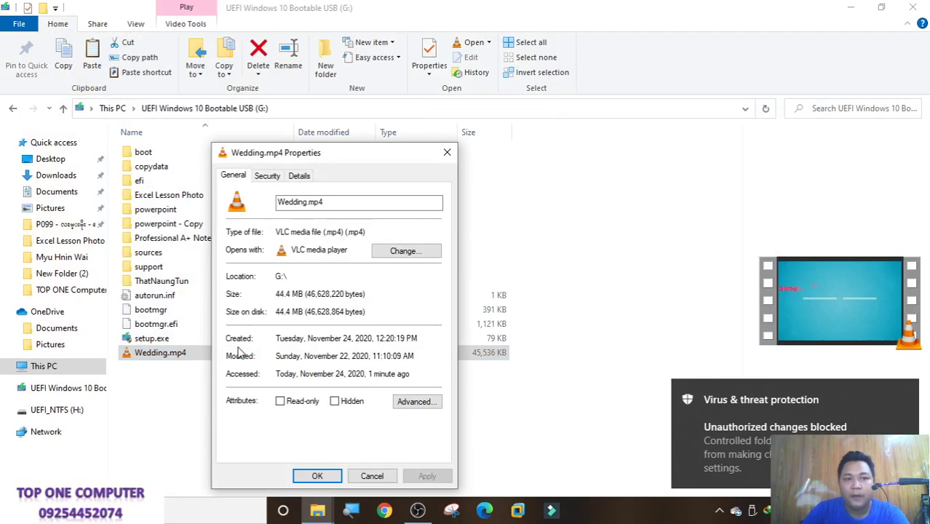
click(267, 175)
click(412, 425)
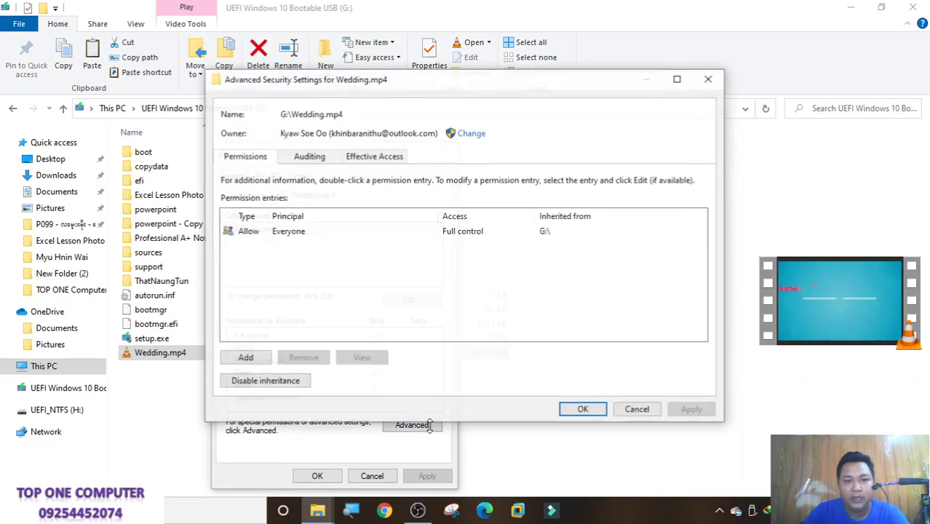
click(471, 134)
click(244, 247)
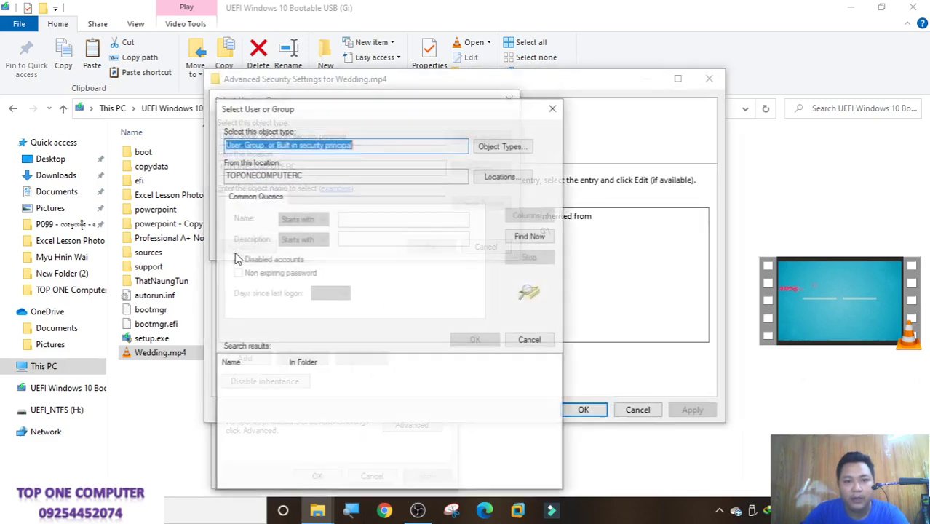
click(530, 236)
scroll(259, 430, down, 4)
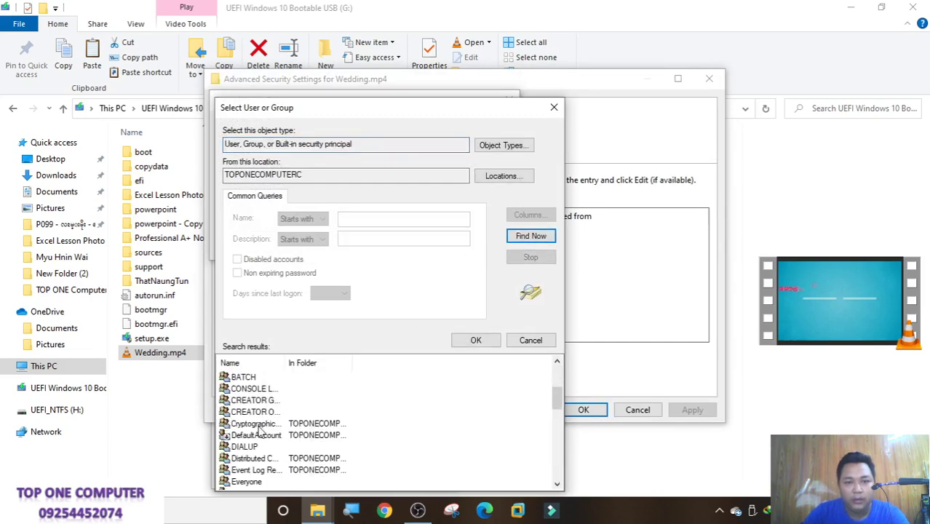
scroll(269, 426, down, 4)
scroll(274, 425, down, 4)
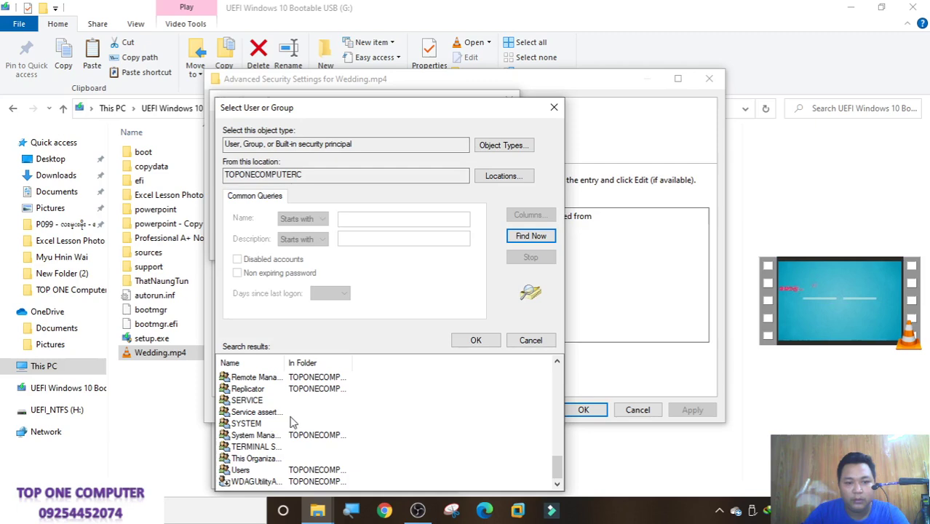
scroll(313, 416, up, 3)
scroll(313, 415, up, 3)
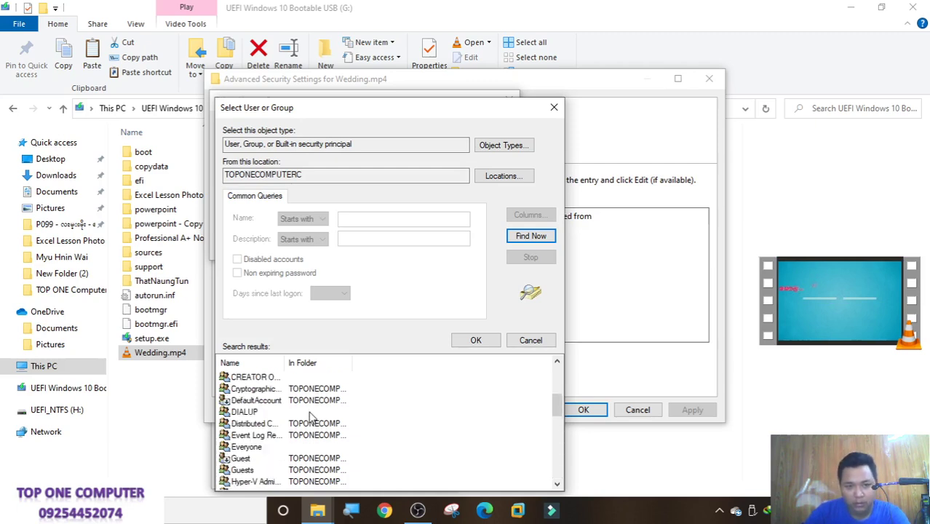
scroll(313, 415, up, 3)
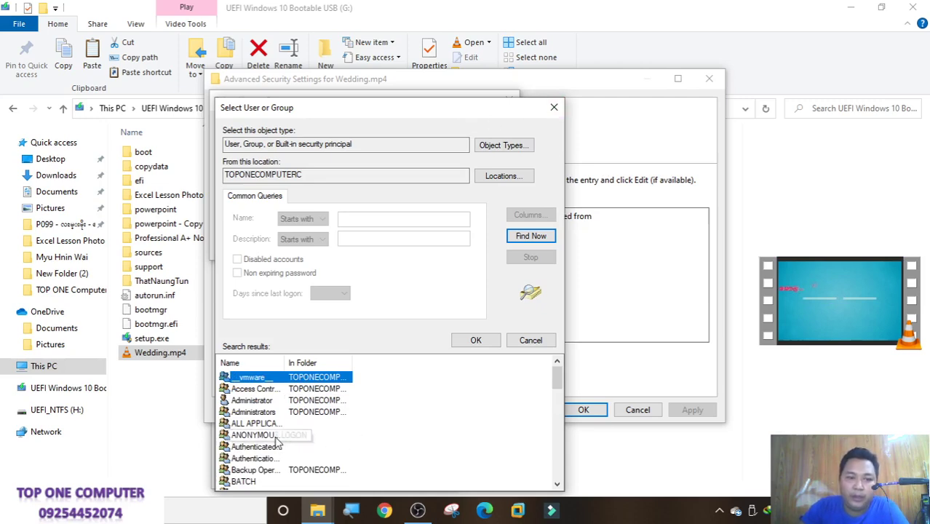
scroll(278, 473, down, 2)
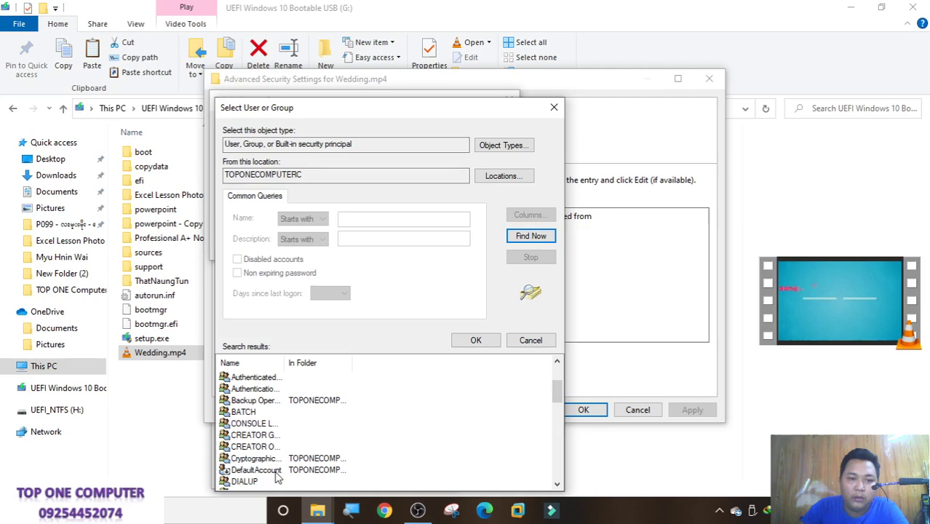
Try picking BATCH as owner, ending with a name-not-found error that gets dismissed
click(289, 415)
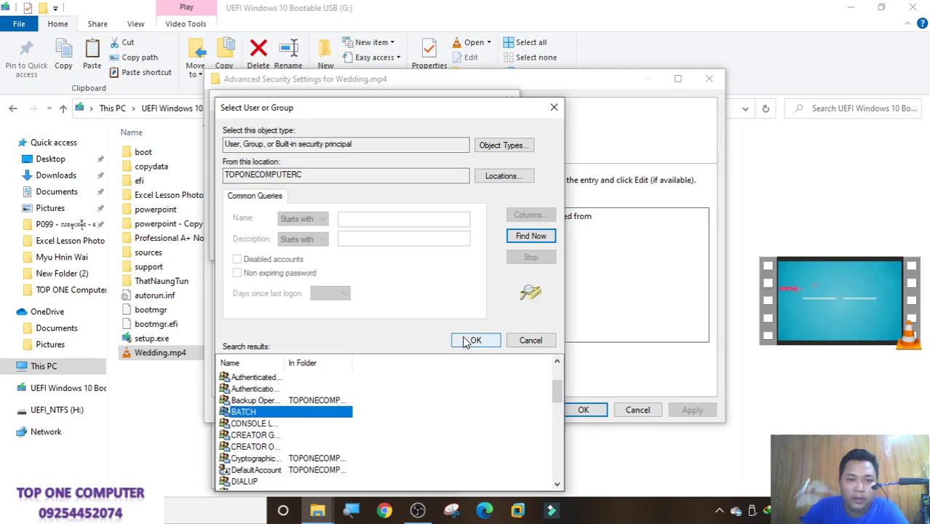
click(531, 341)
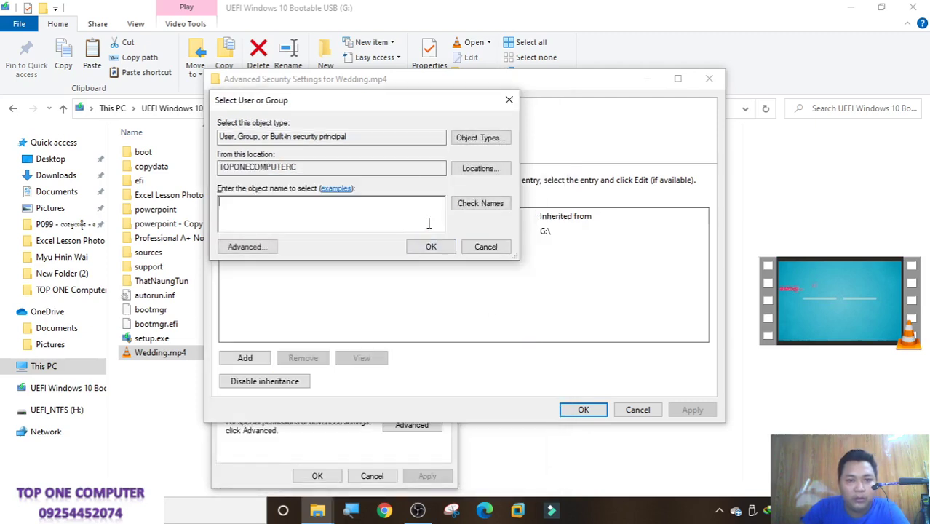
text(cxvcv)
click(434, 247)
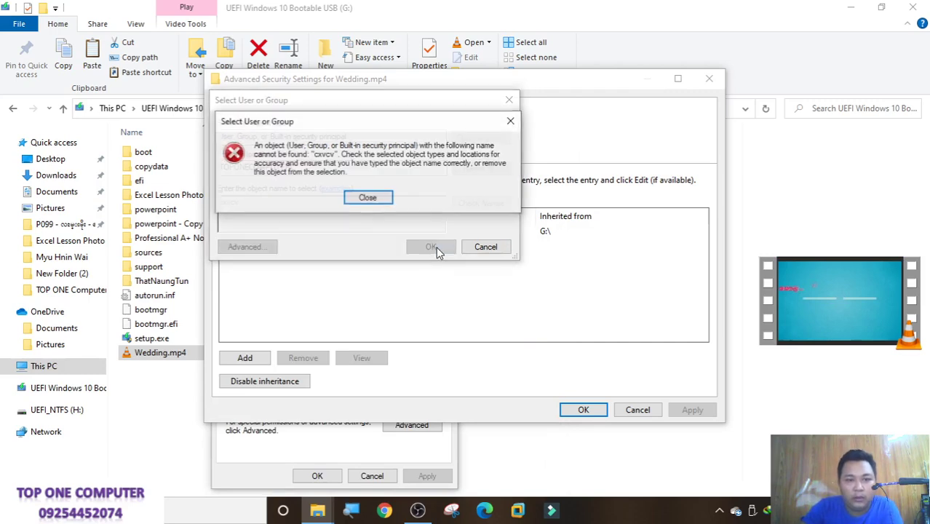
click(368, 198)
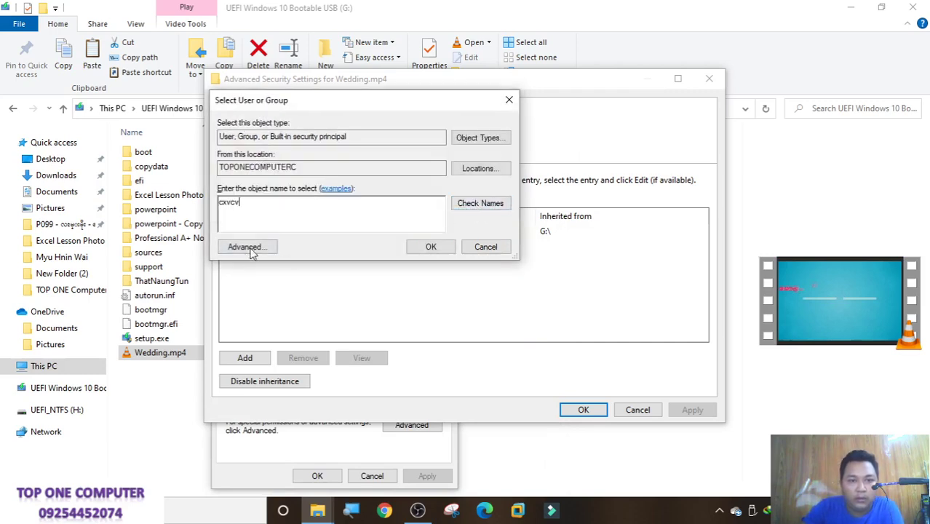
Search the user list again and set BATCH as Wedding.mp4's owner
click(247, 247)
click(531, 236)
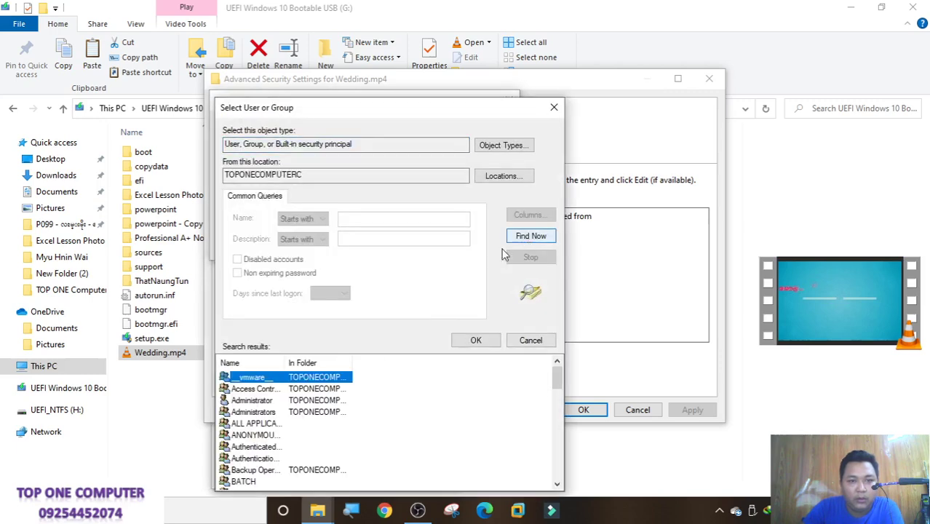
click(244, 481)
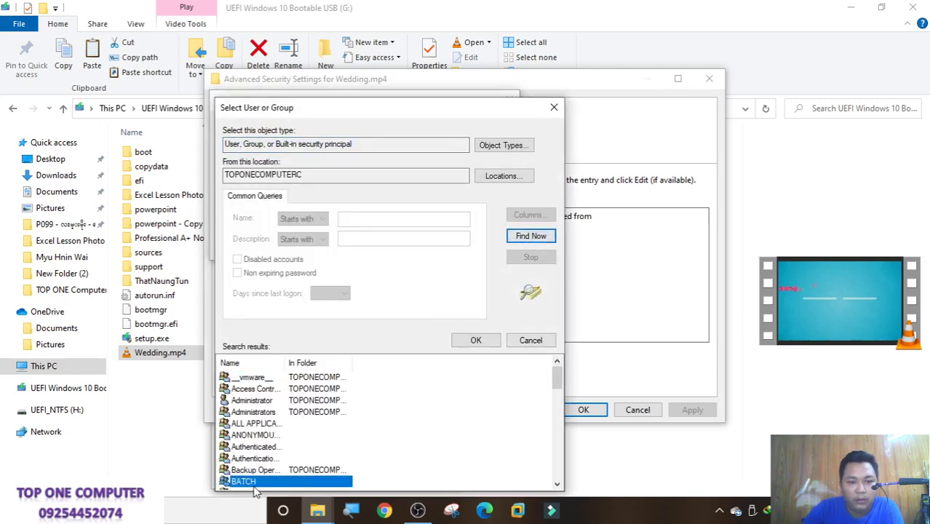
click(475, 341)
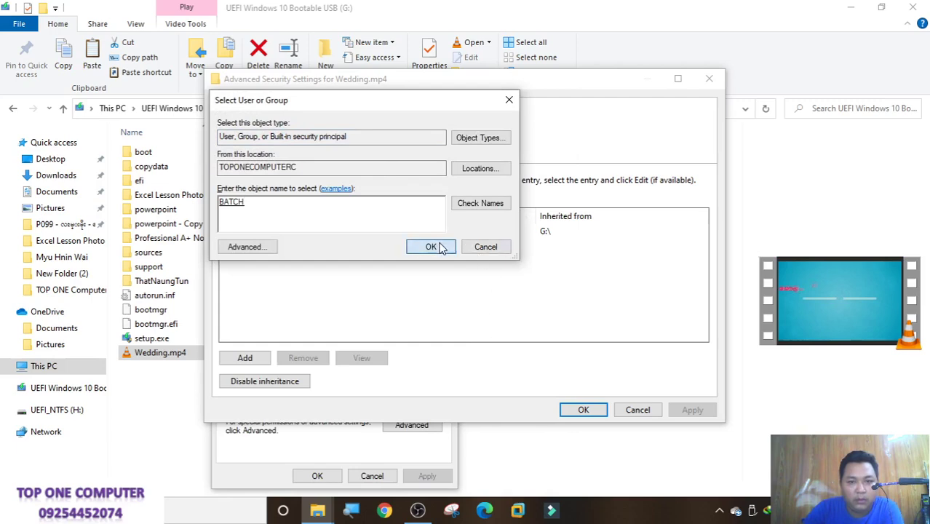
click(434, 245)
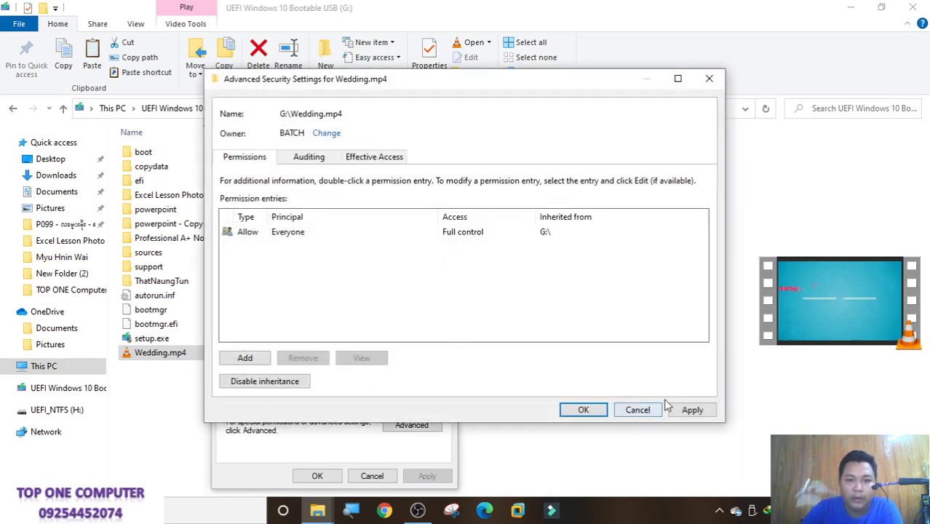
Apply the BATCH ownership change, then close all dialogs and the playing video
click(692, 410)
click(575, 306)
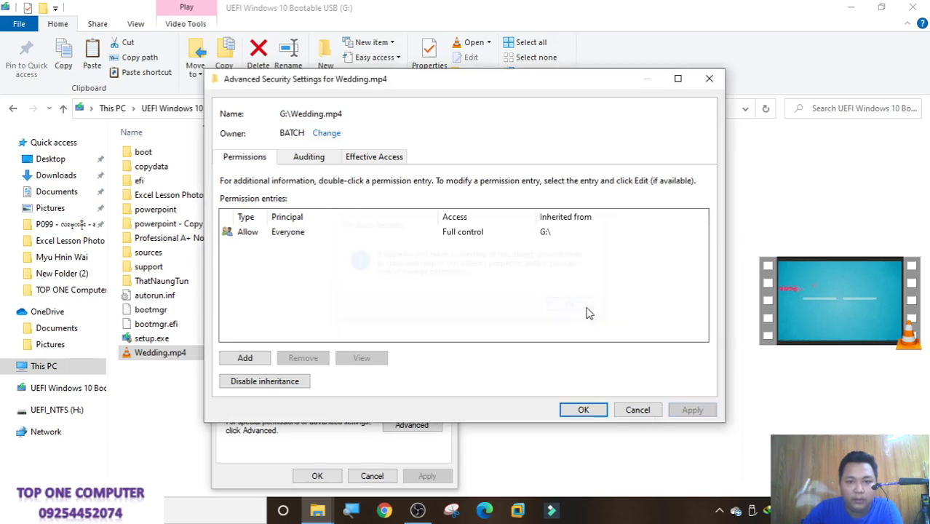
click(583, 410)
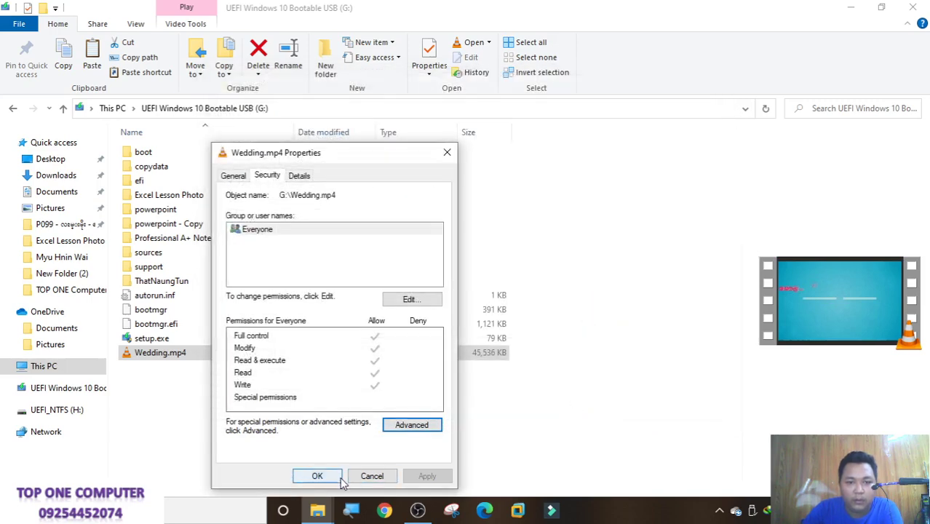
click(317, 476)
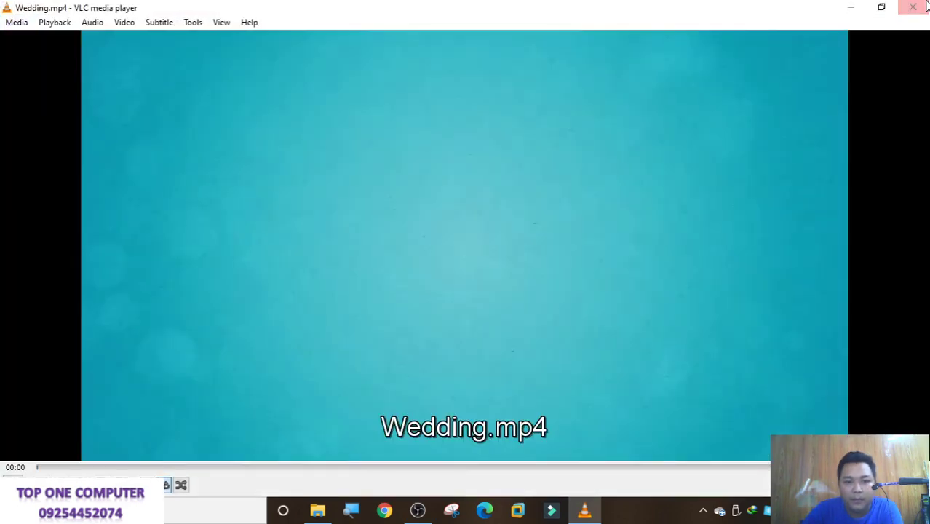
click(914, 5)
View Wedding.mp4's security permissions, closing the permissions editor without changes
right_click(367, 356)
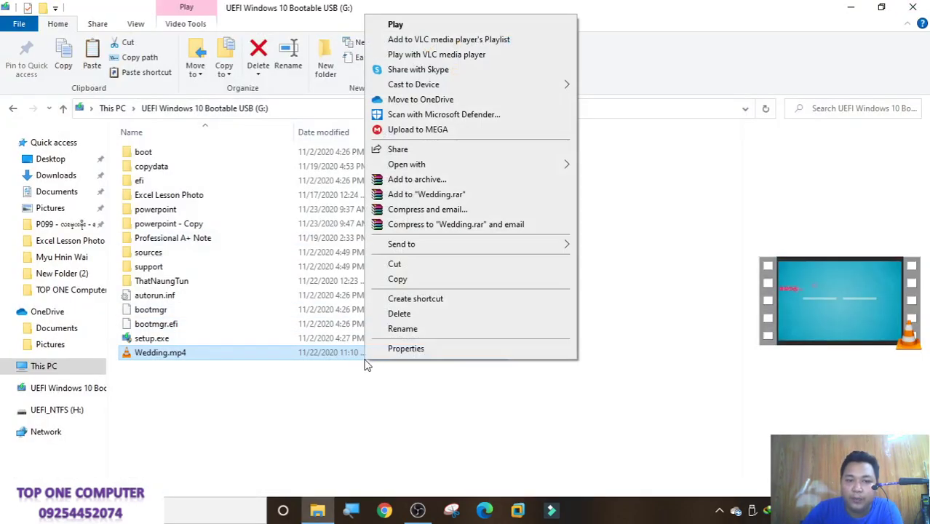
click(405, 348)
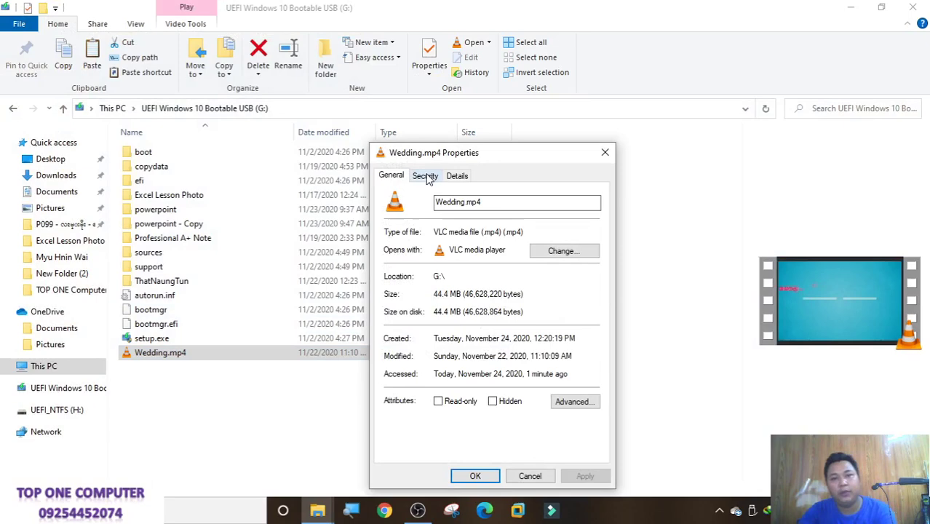
click(426, 176)
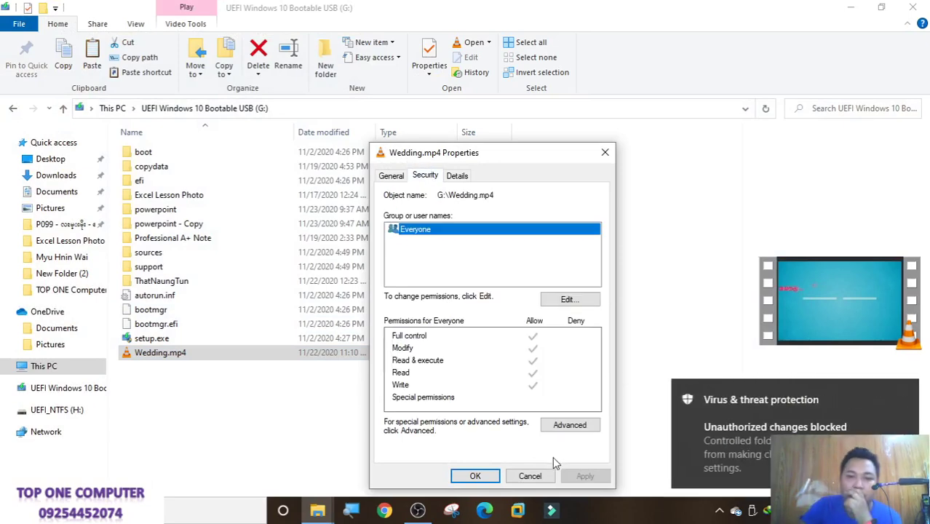
click(540, 371)
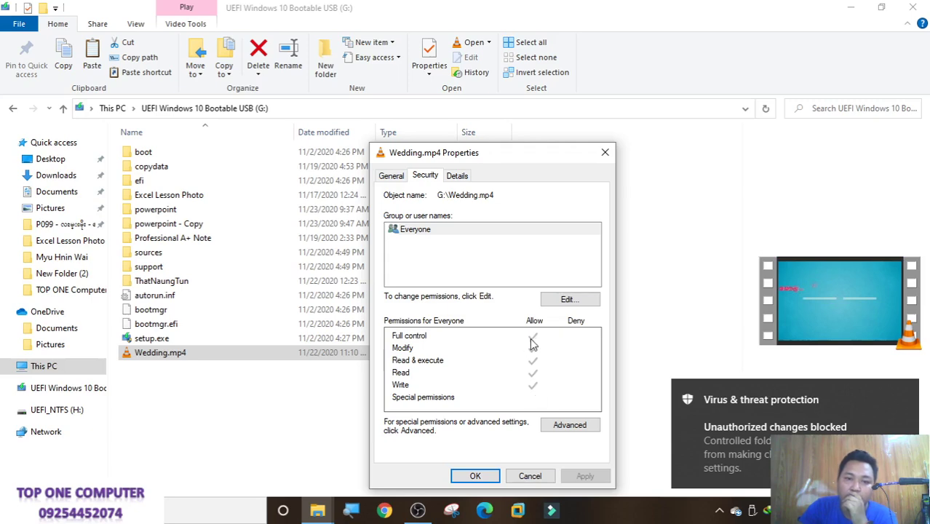
click(567, 300)
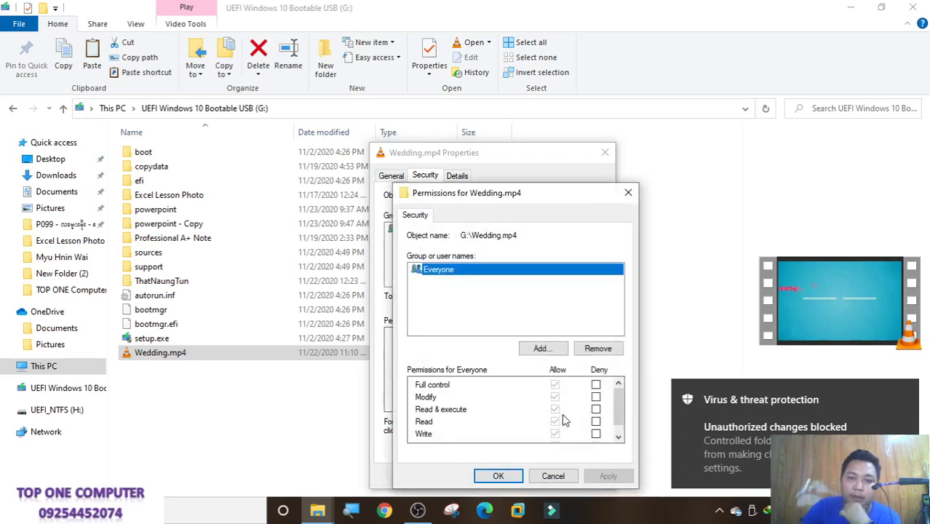
click(553, 475)
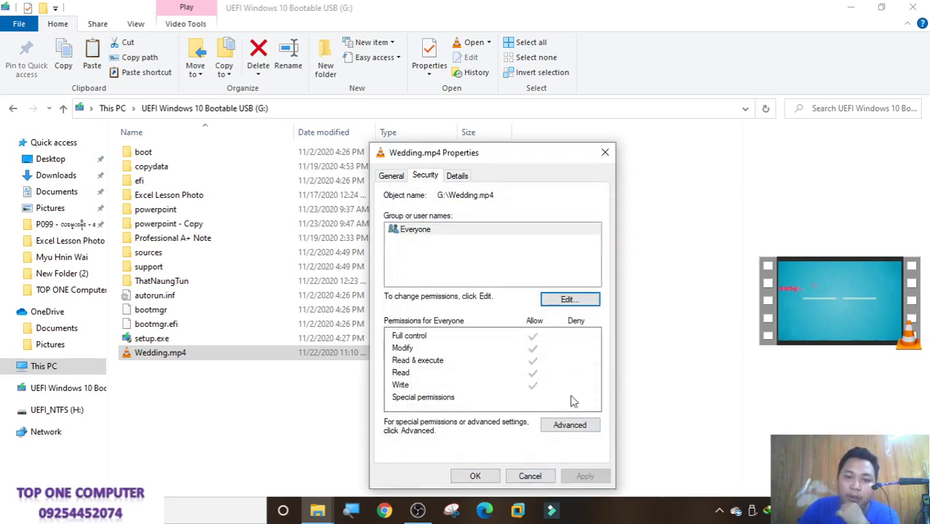
Change Wedding.mp4's owner to a chosen user account and apply it
click(570, 425)
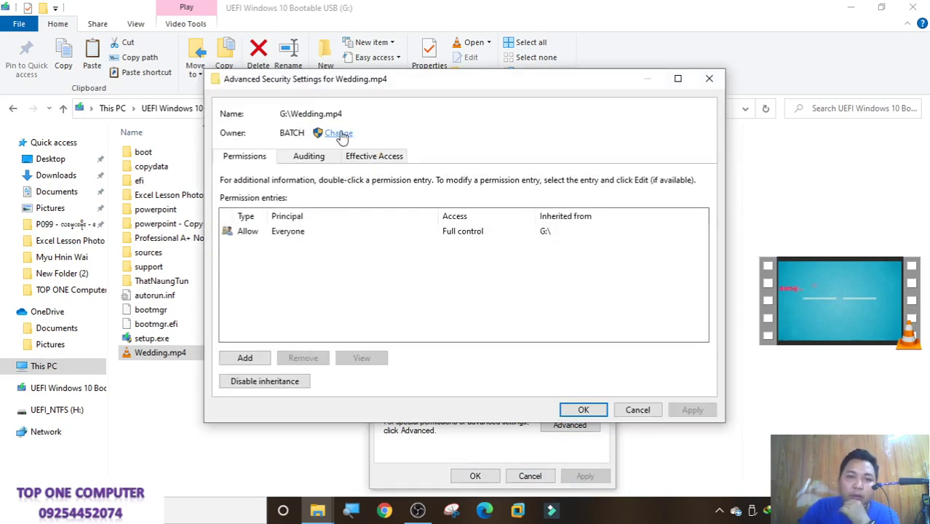
click(339, 133)
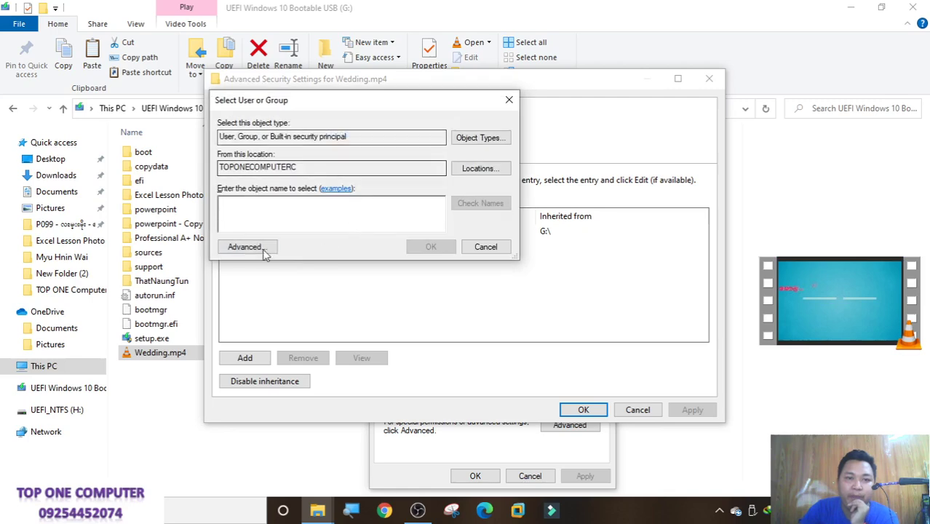
click(247, 246)
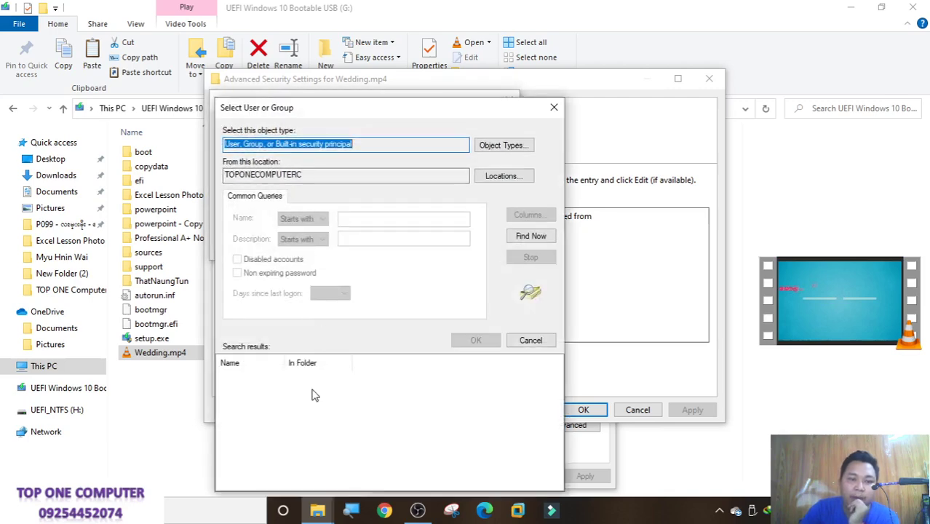
click(531, 236)
scroll(279, 427, down, 3)
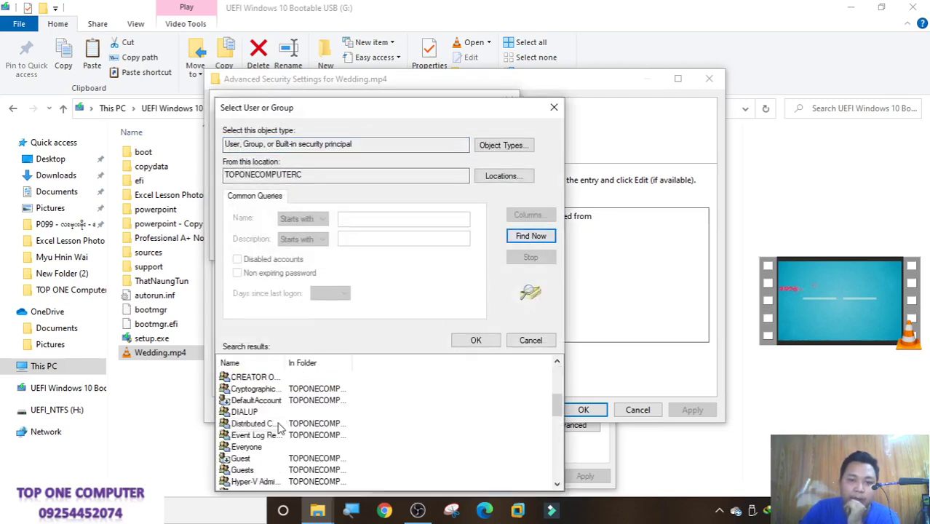
scroll(279, 427, down, 3)
scroll(279, 428, down, 3)
scroll(279, 428, down, 1)
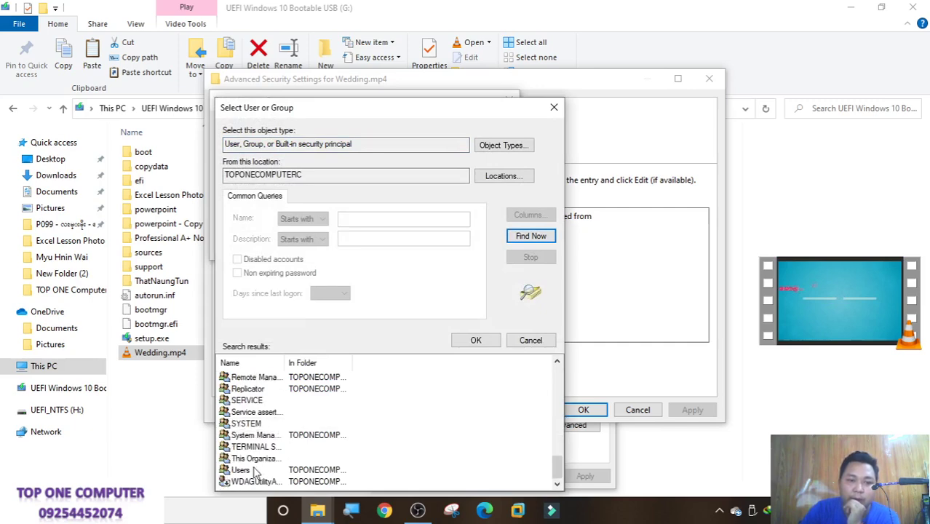
scroll(260, 469, up, 3)
scroll(260, 469, up, 3)
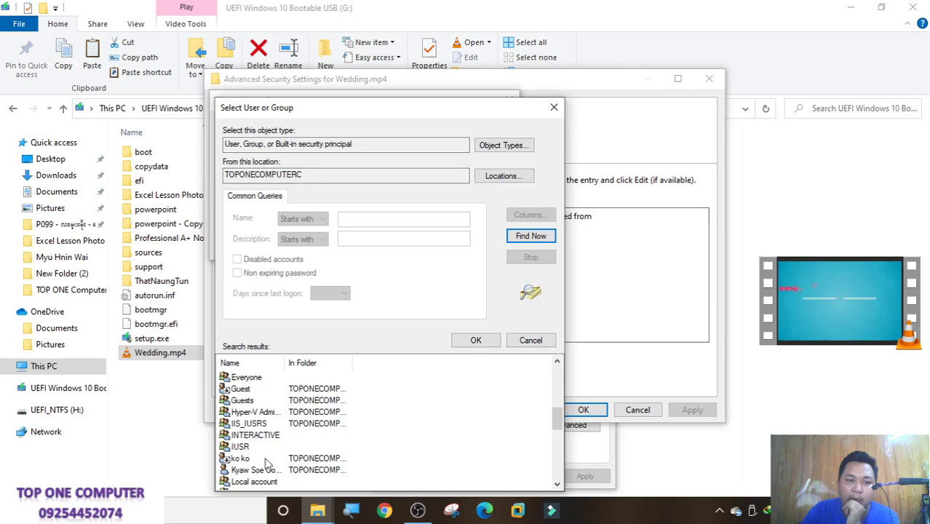
scroll(286, 458, down, 1)
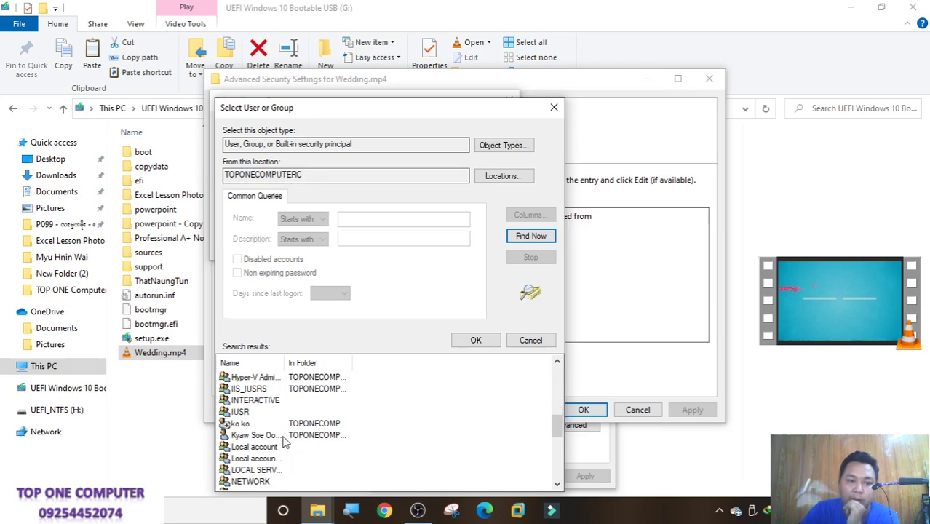
click(285, 437)
click(476, 340)
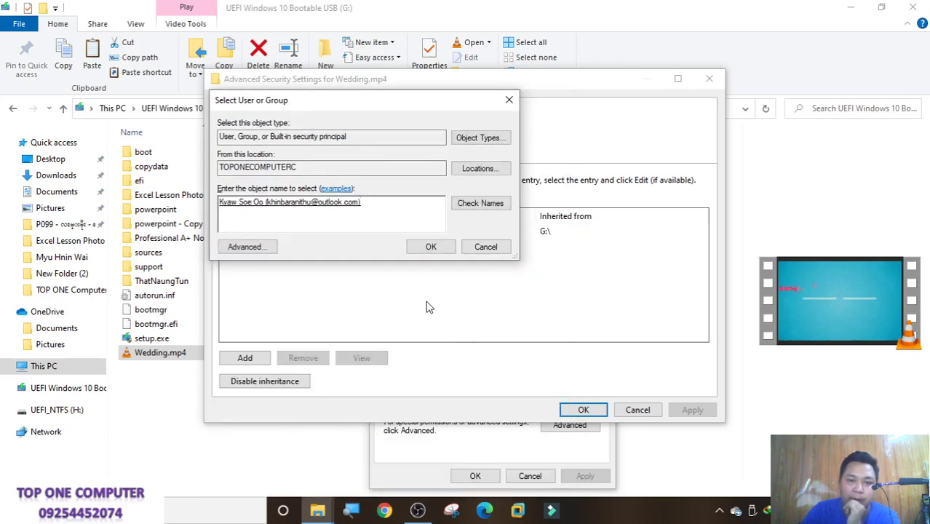
click(434, 246)
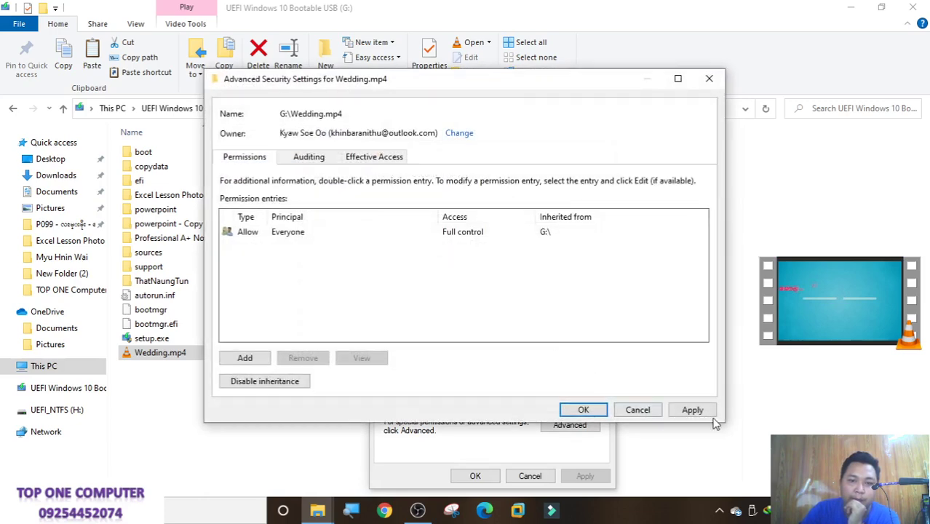
click(692, 410)
click(575, 305)
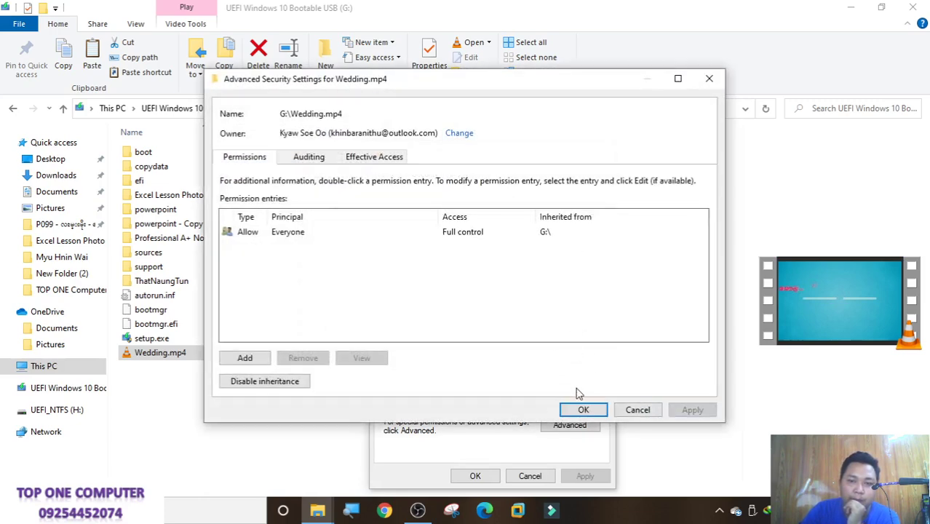
click(583, 409)
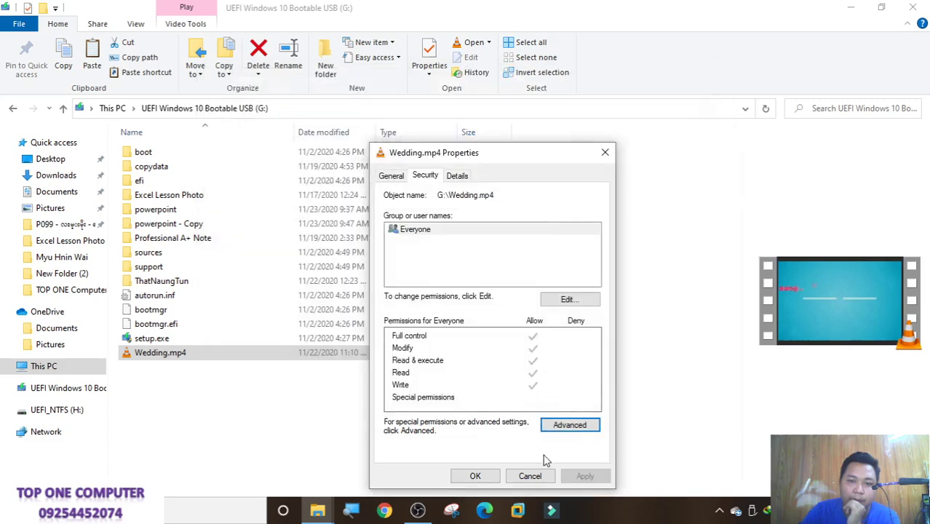
click(476, 476)
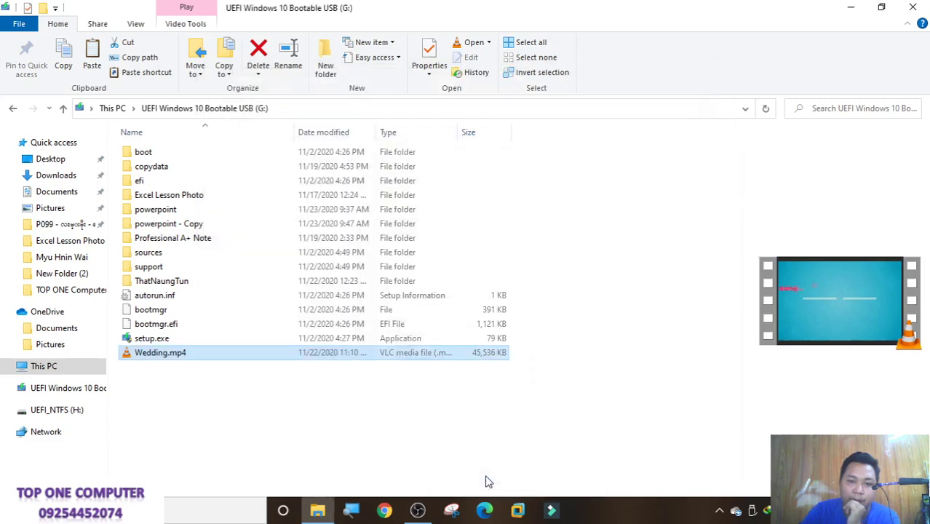
Recheck Wedding.mp4's security permissions list and reopen its advanced security settings
right_click(297, 359)
click(343, 344)
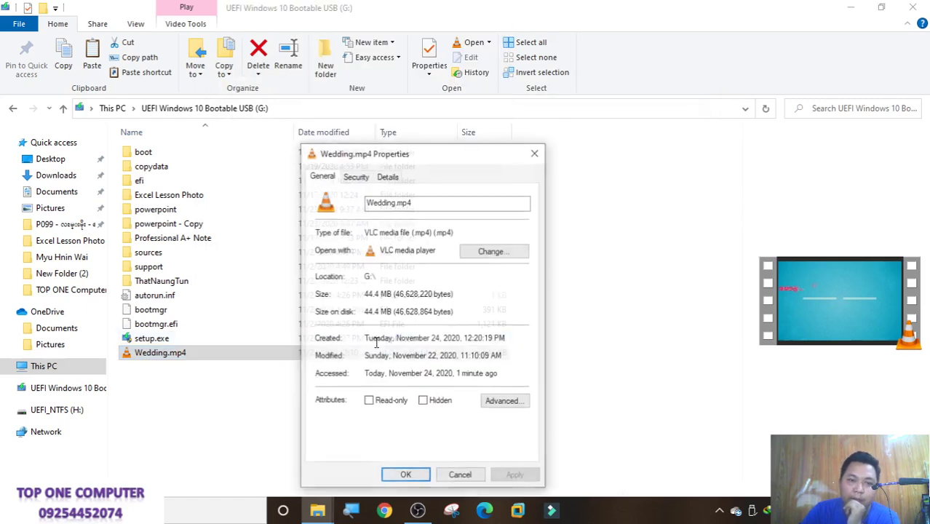
click(356, 176)
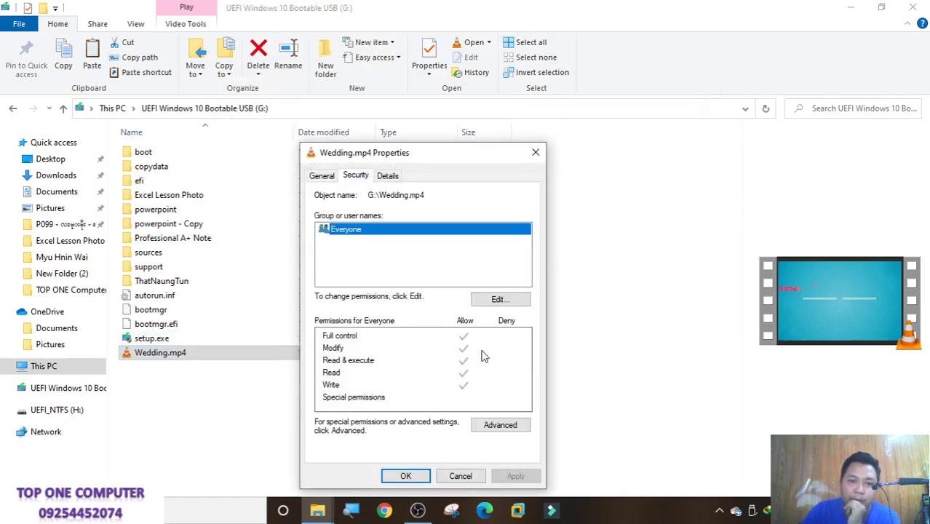
click(497, 300)
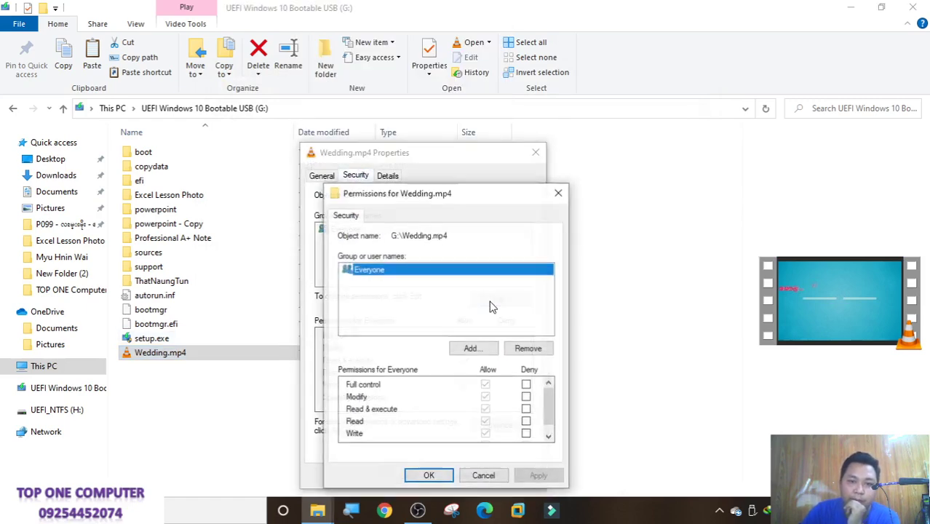
click(562, 193)
click(500, 424)
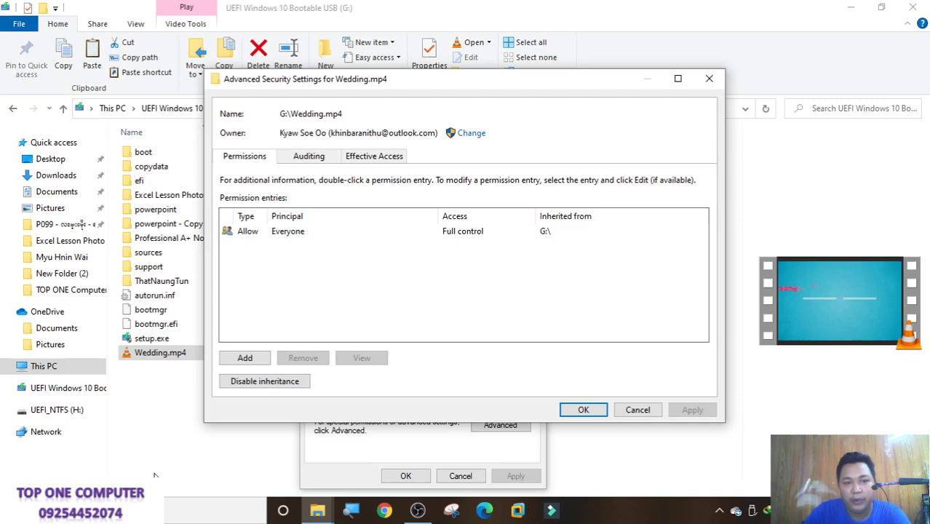
Check the signed-in account options in the Start menu, then close advanced security settings
key(super)
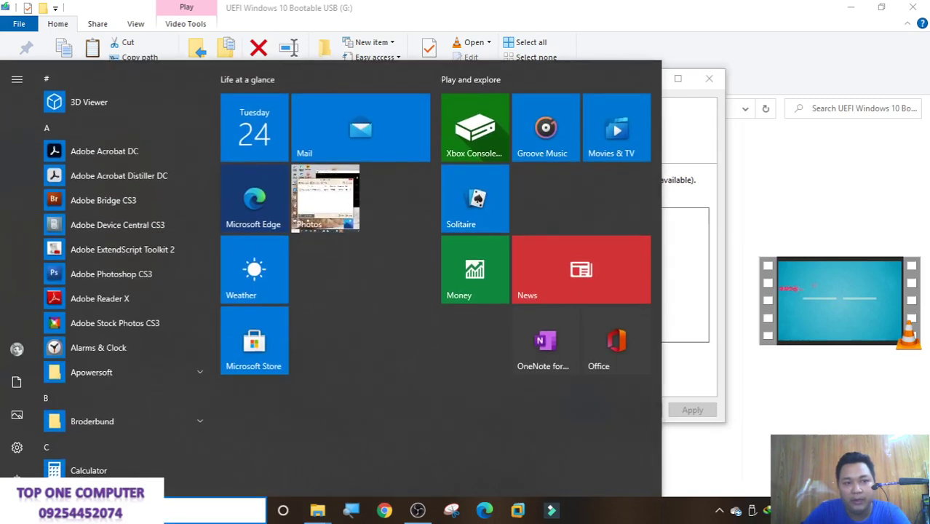
key(super)
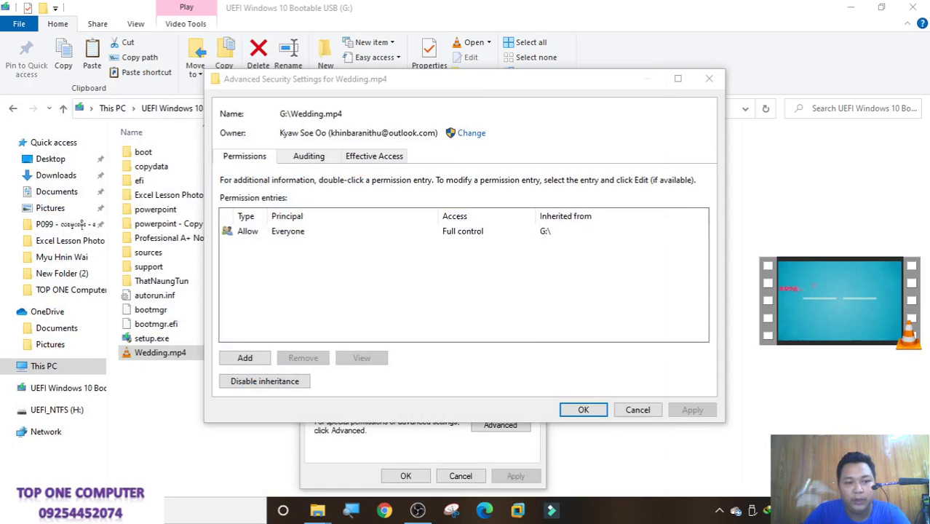
key(super)
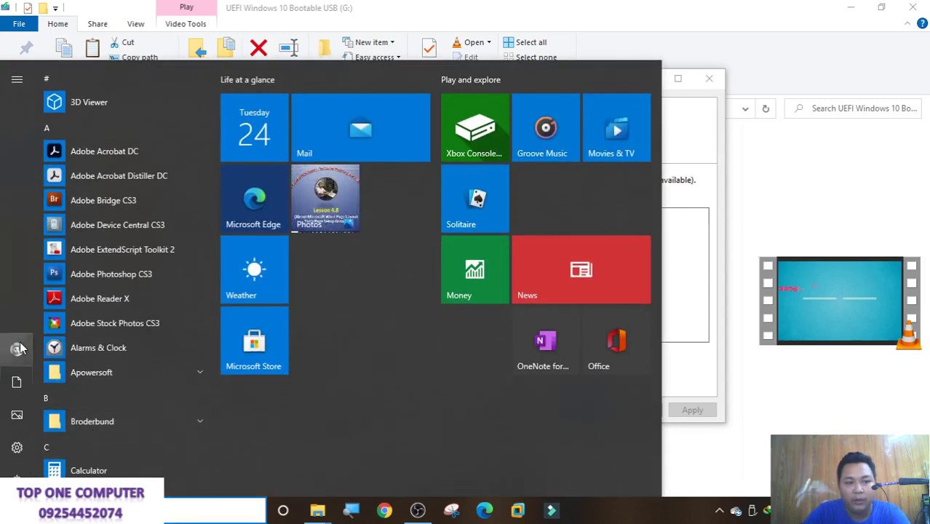
click(17, 349)
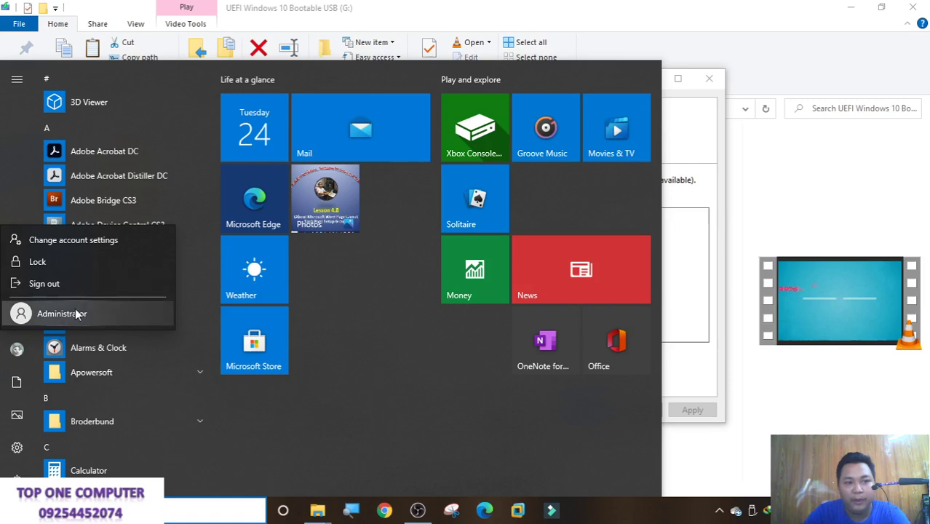
click(719, 139)
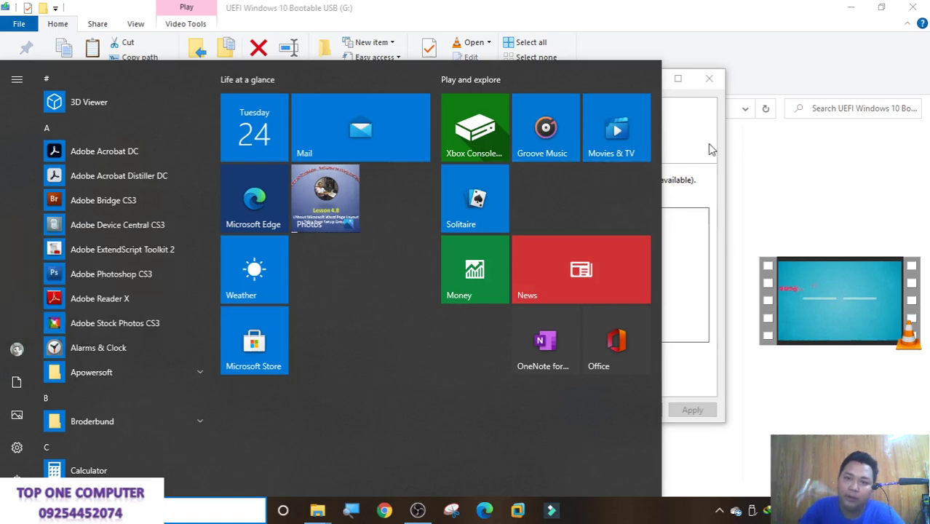
click(695, 157)
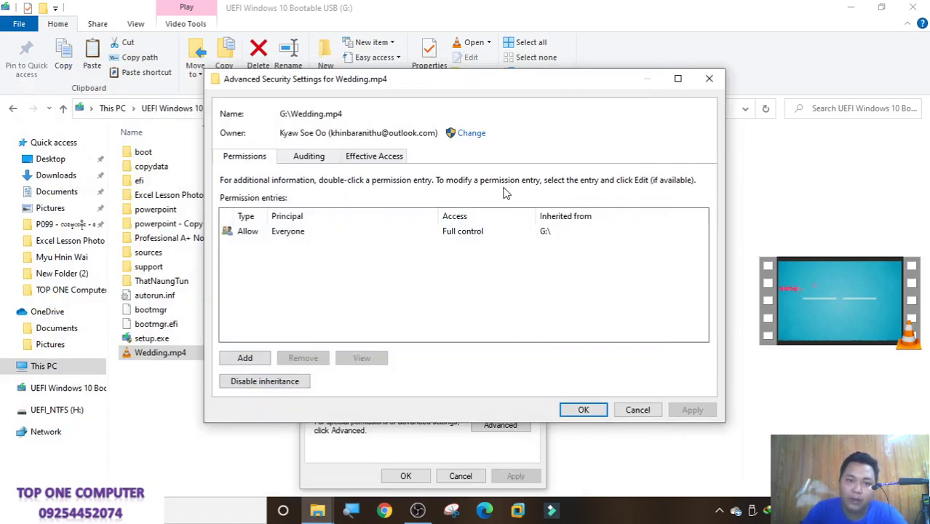
click(709, 79)
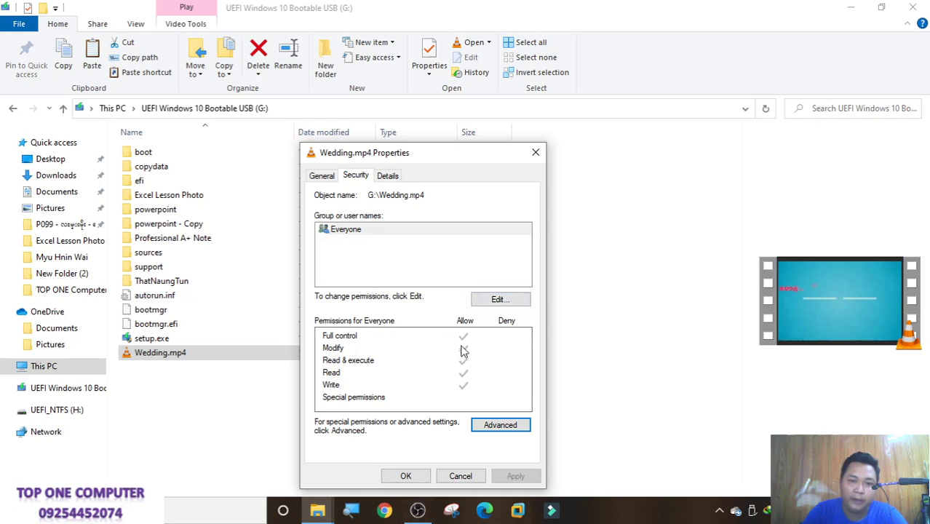
Close the USB drive windows, refresh the desktop, and move Wedding.mp4 beside TypingMaster
click(413, 480)
mouse_move(417, 511)
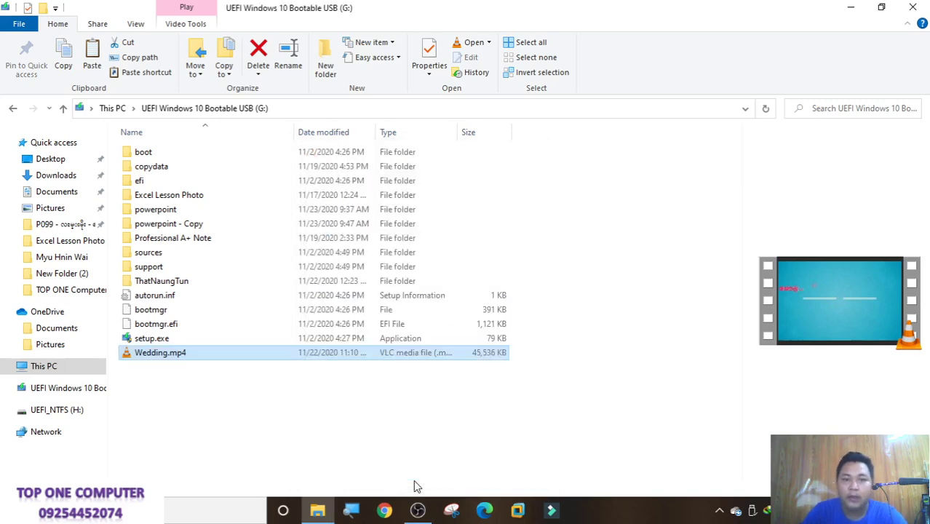
click(914, 6)
right_click(476, 105)
click(513, 146)
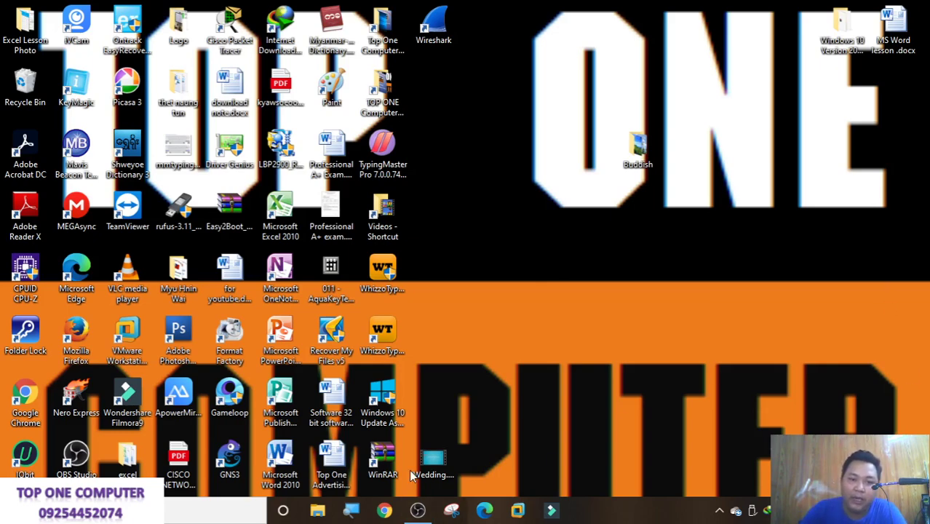
click(434, 462)
drag(434, 462, 435, 153)
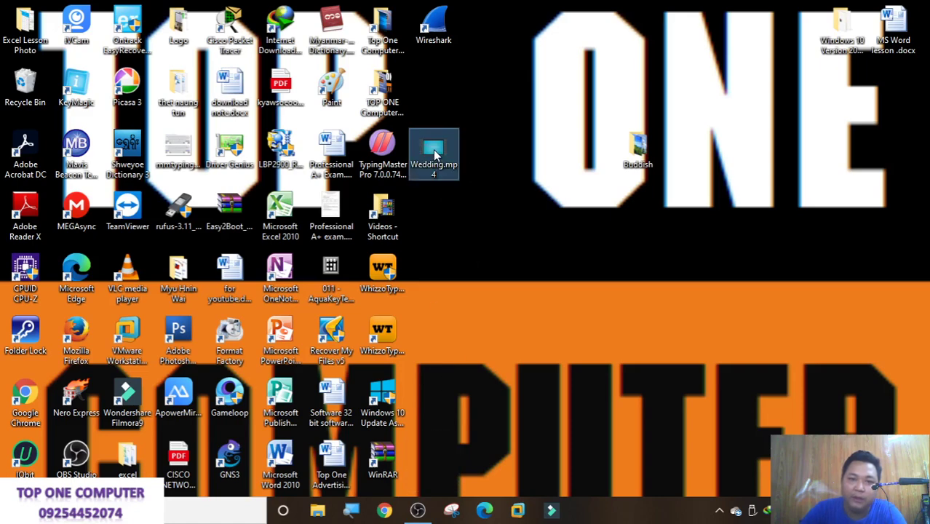
Deny Write permission to SYSTEM on Wedding.mp4, accepting the deny-entry warning
right_click(435, 153)
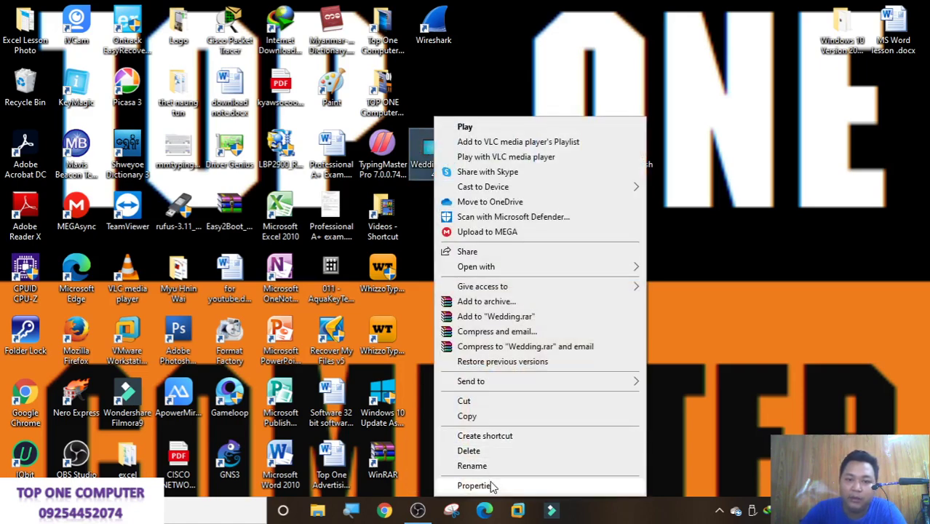
click(496, 489)
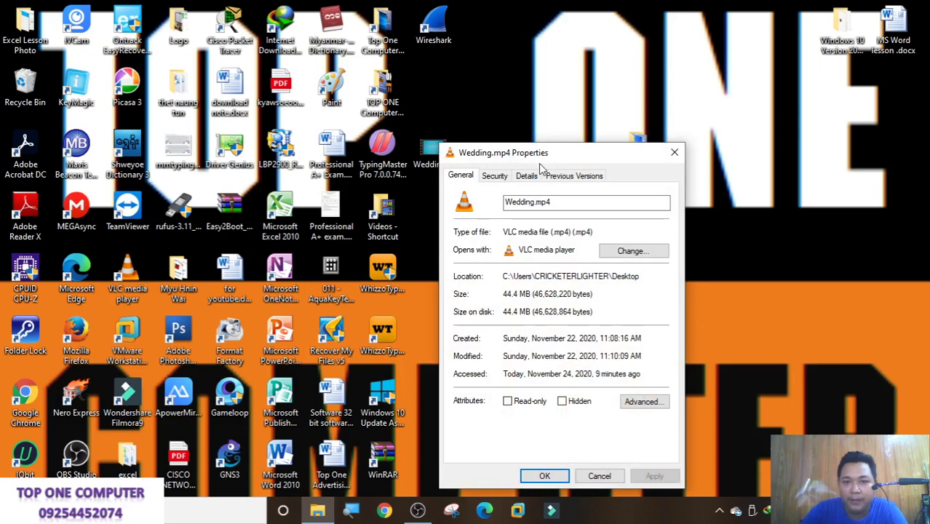
click(496, 176)
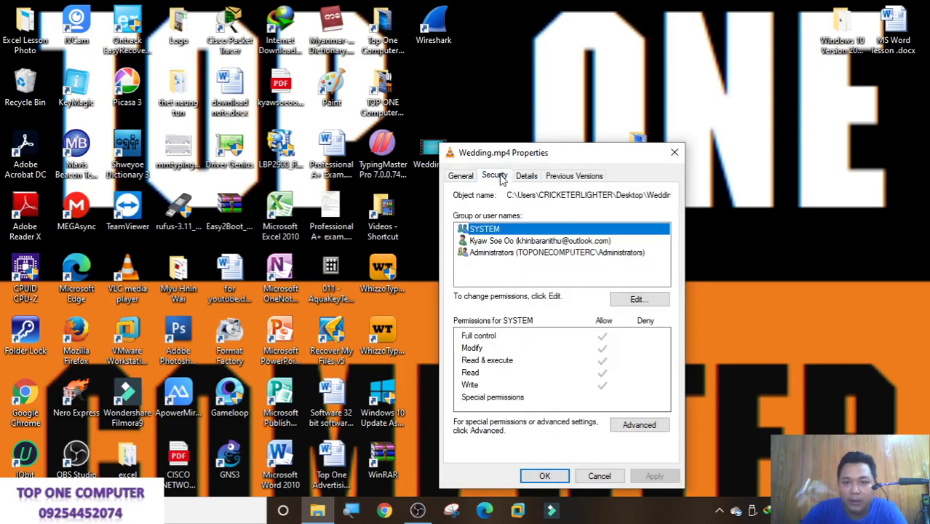
click(637, 300)
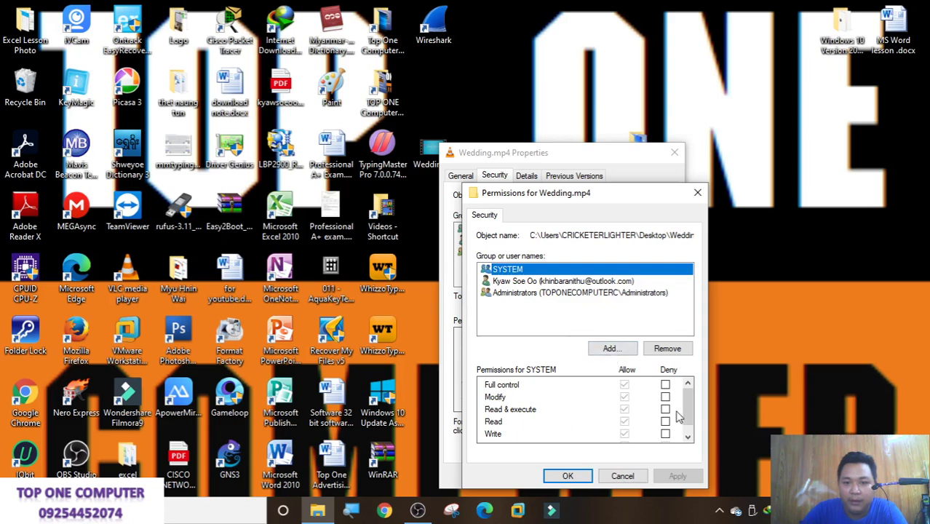
drag(686, 403, 687, 419)
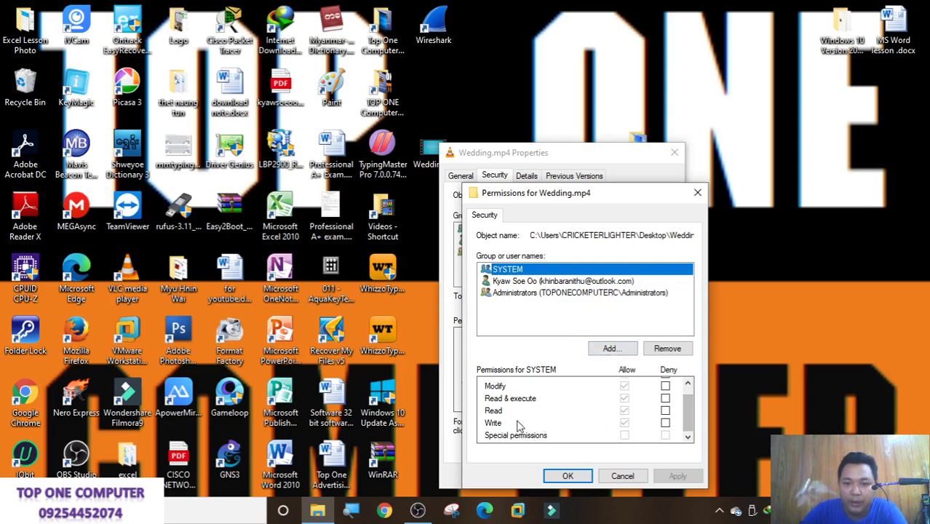
click(666, 423)
click(678, 477)
click(516, 320)
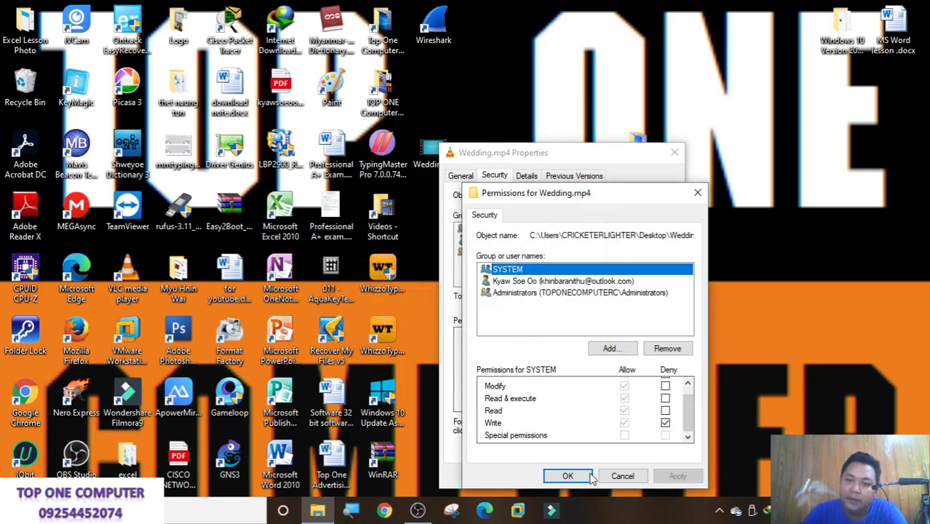
click(568, 476)
click(544, 476)
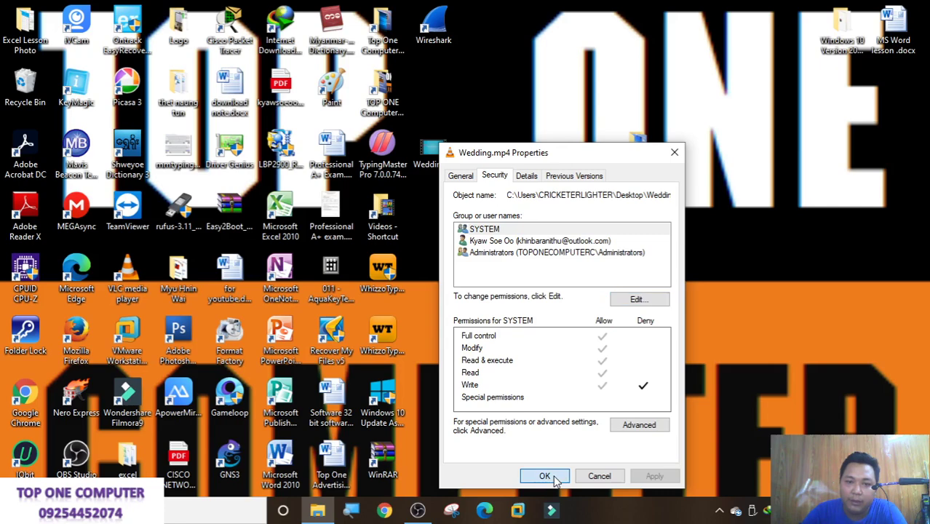
Play Wedding.mp4 briefly in VLC, then delete it and refresh the desktop
double_click(435, 153)
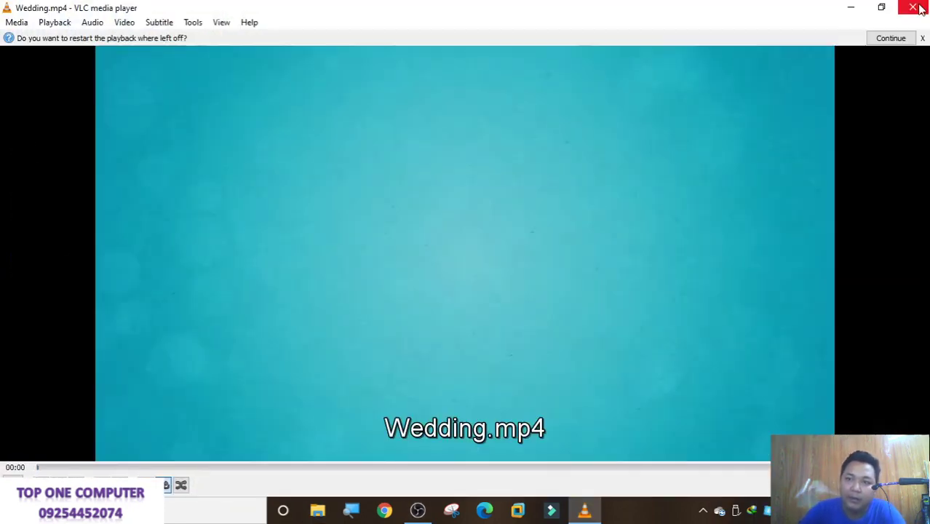
click(919, 9)
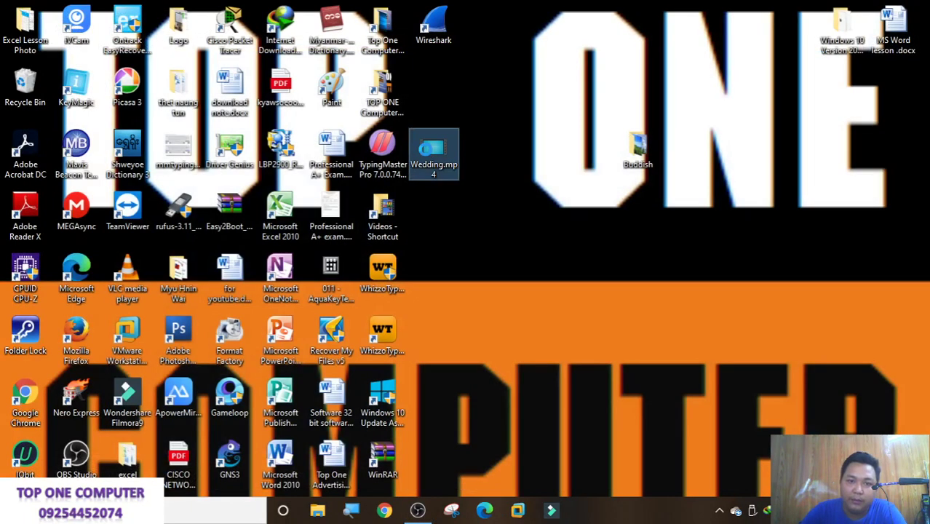
right_click(430, 153)
click(490, 458)
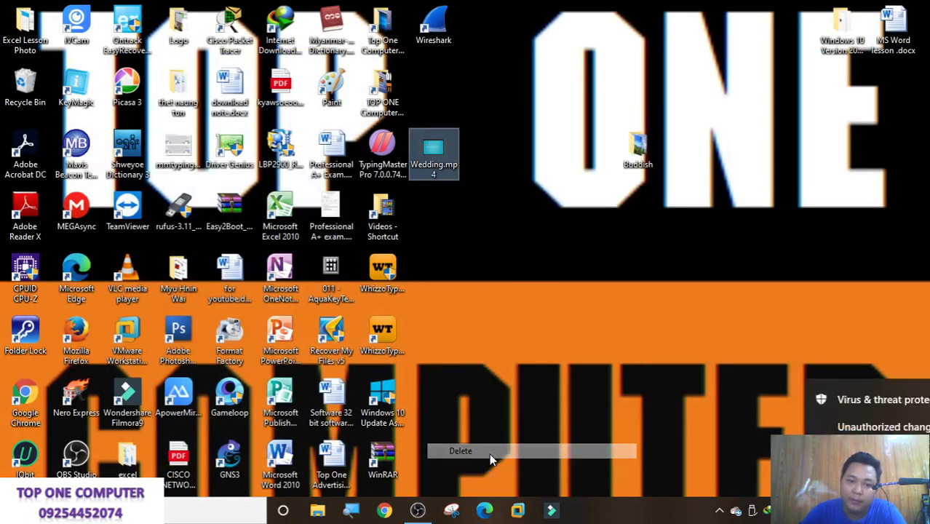
right_click(493, 244)
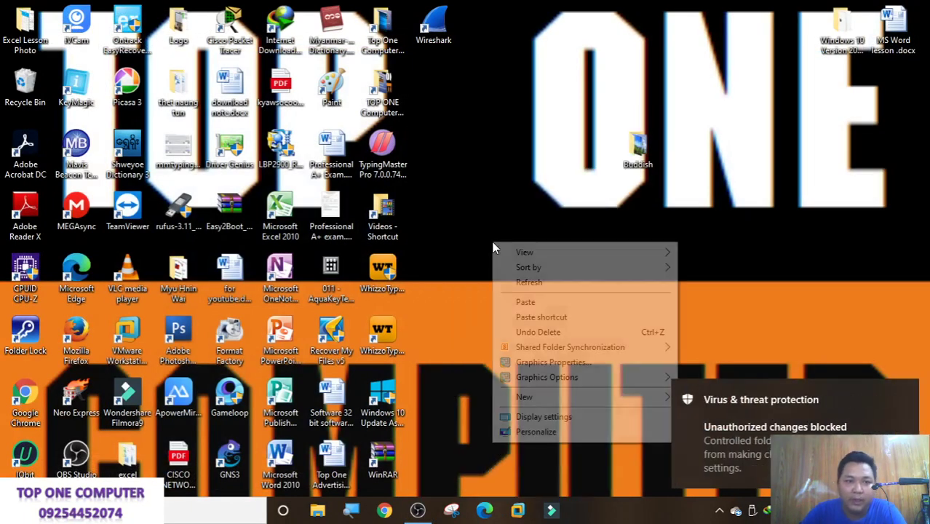
click(539, 284)
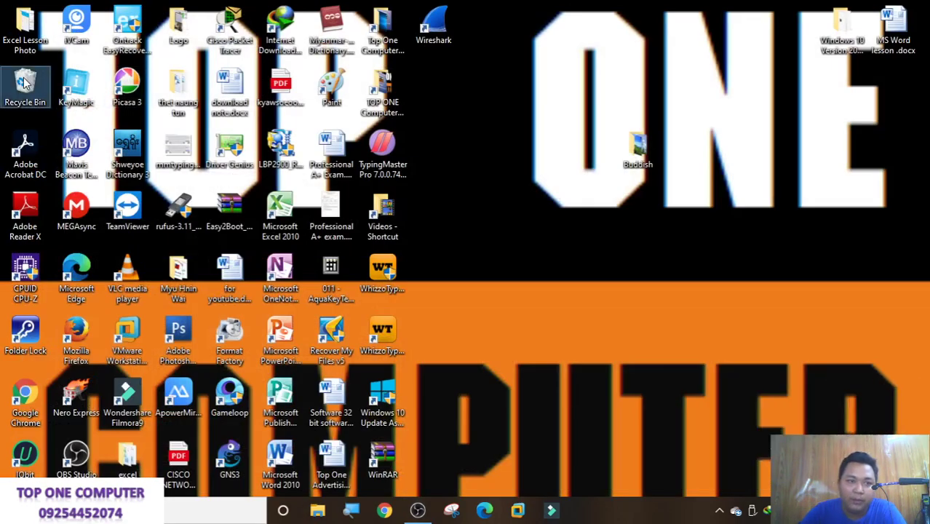
Restore the deleted Wedding.mp4 from the Recycle Bin to the desktop, then close the window
double_click(24, 81)
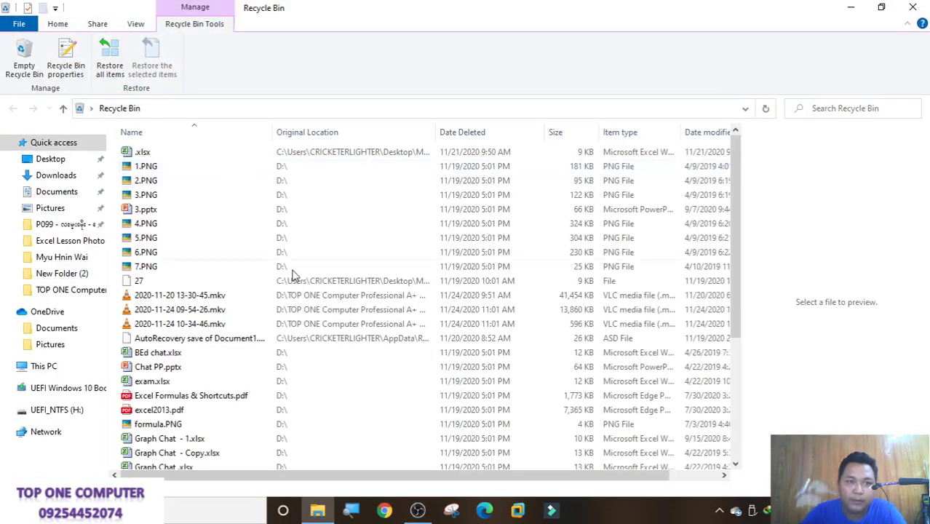
scroll(190, 335, down, 5)
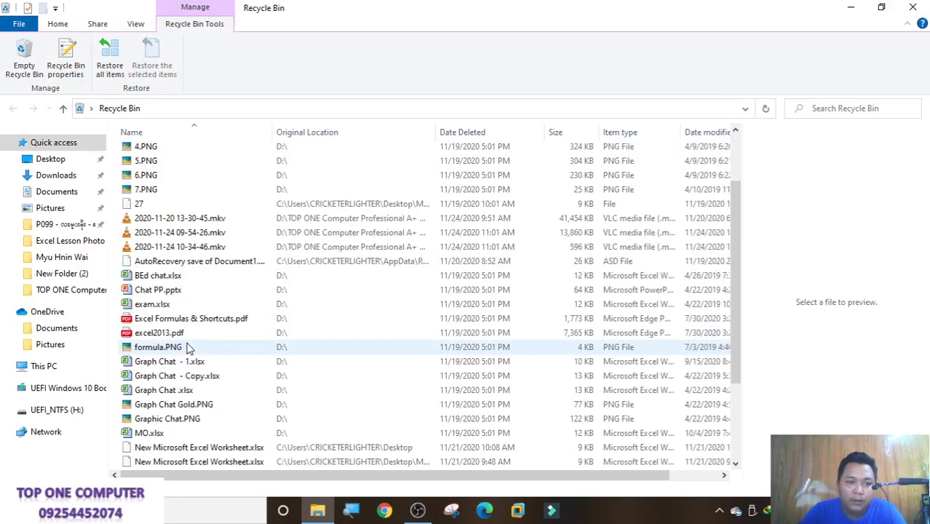
right_click(194, 447)
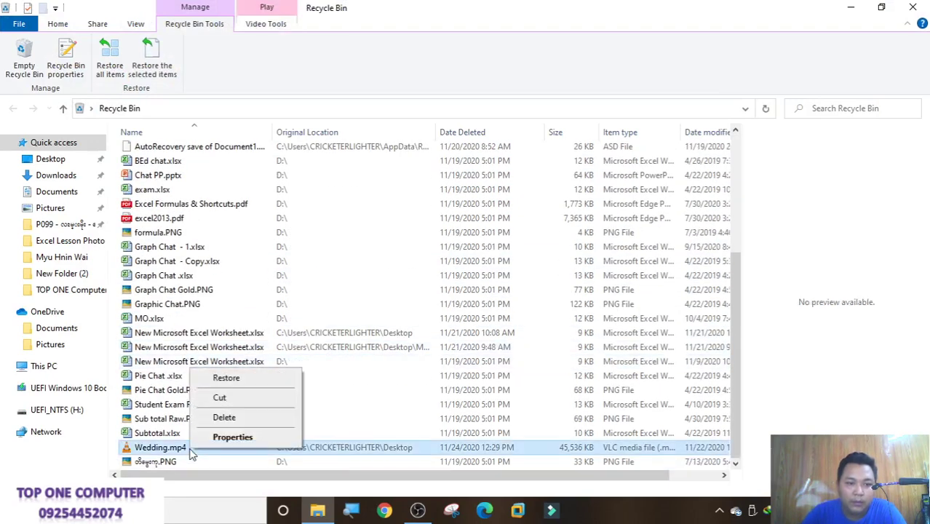
click(239, 393)
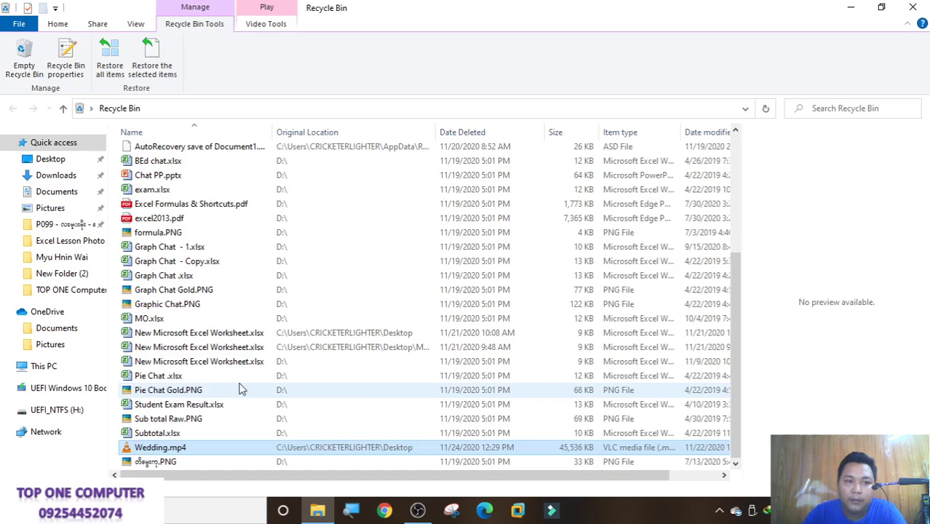
click(913, 7)
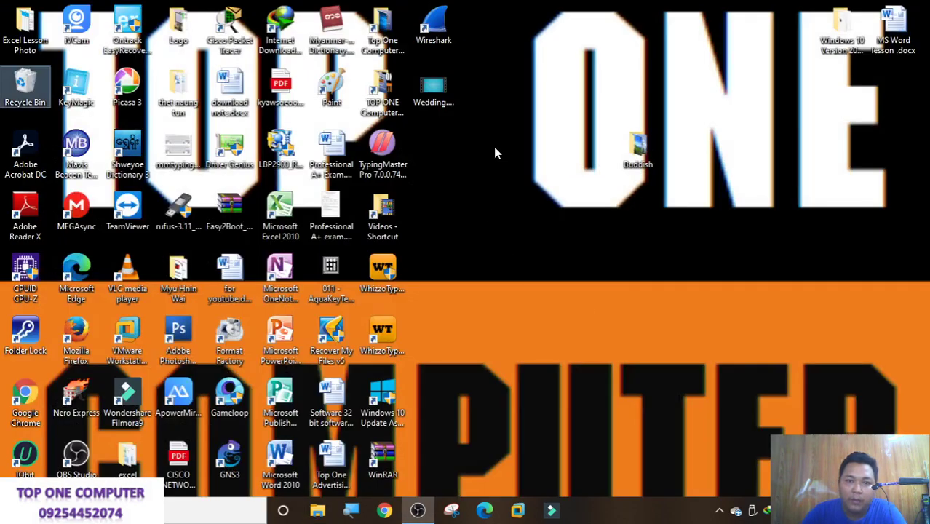
right_click(494, 147)
click(433, 88)
right_click(434, 89)
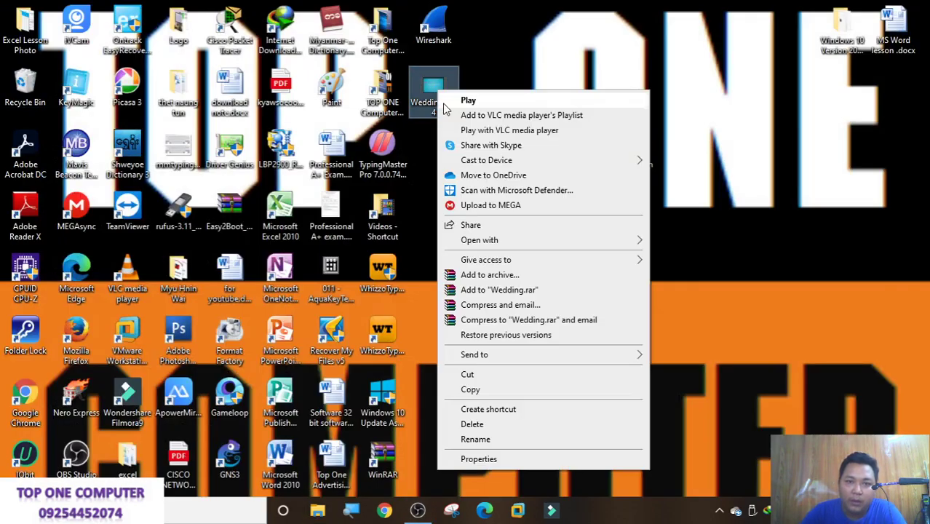
click(538, 457)
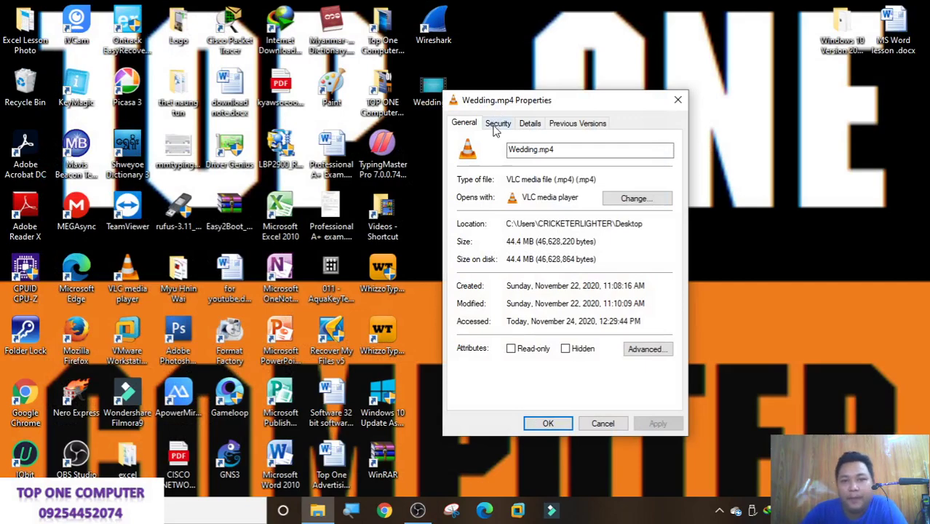
click(498, 124)
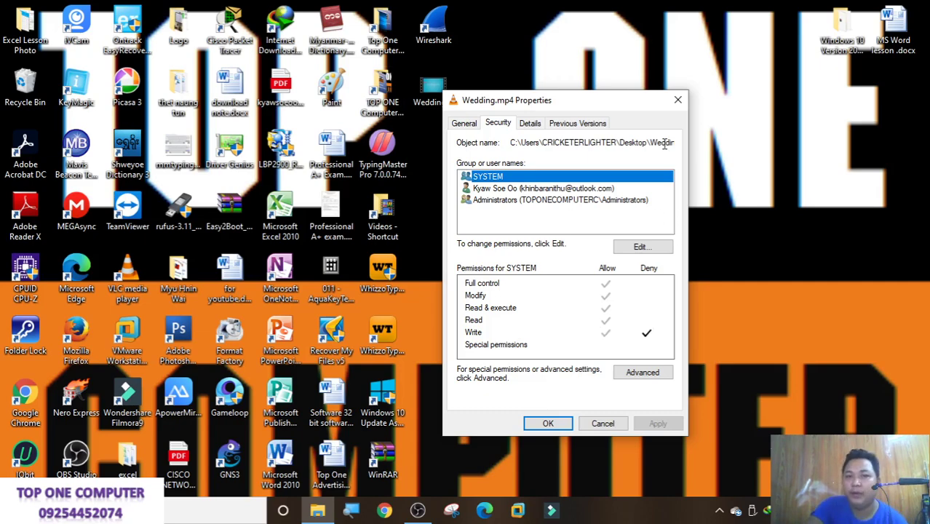
click(678, 100)
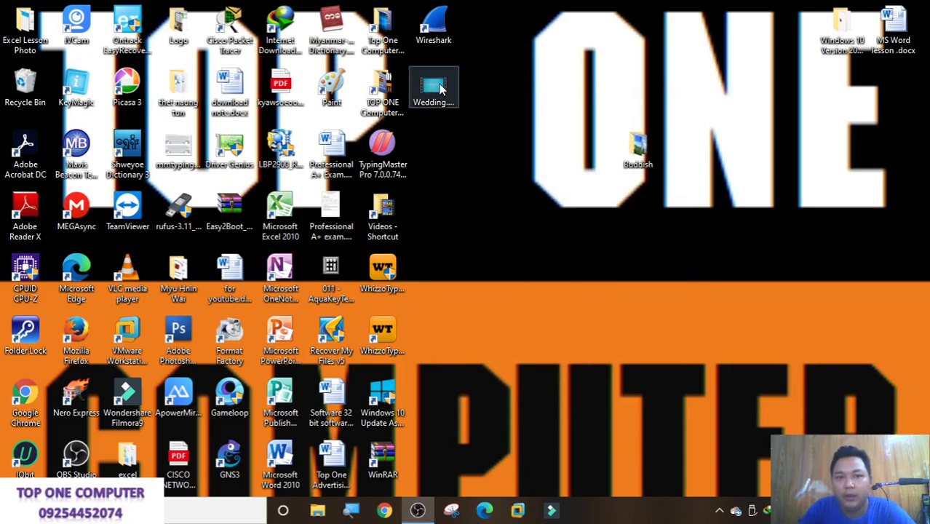
right_click(577, 56)
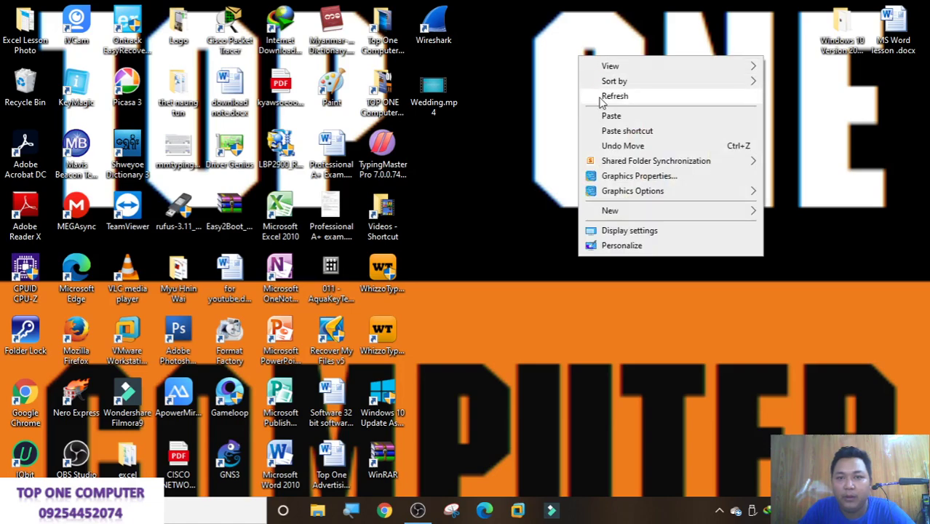
click(615, 96)
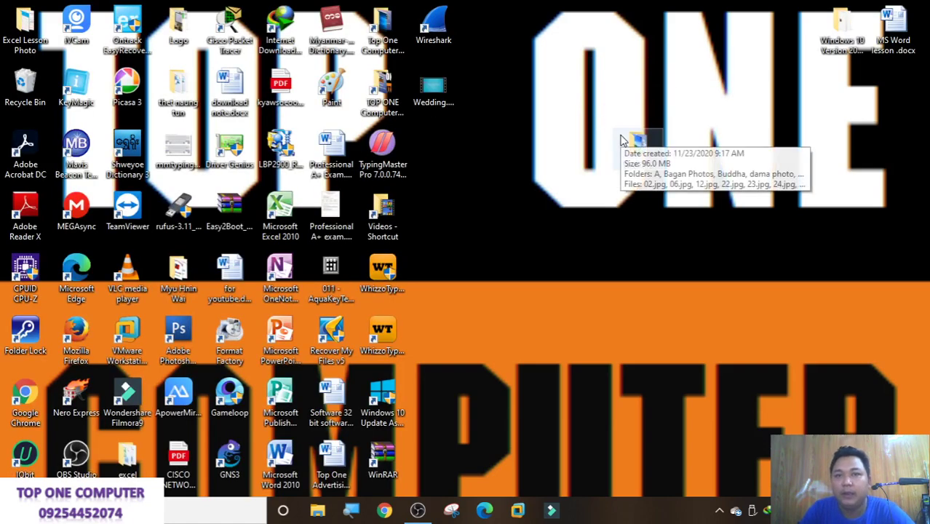